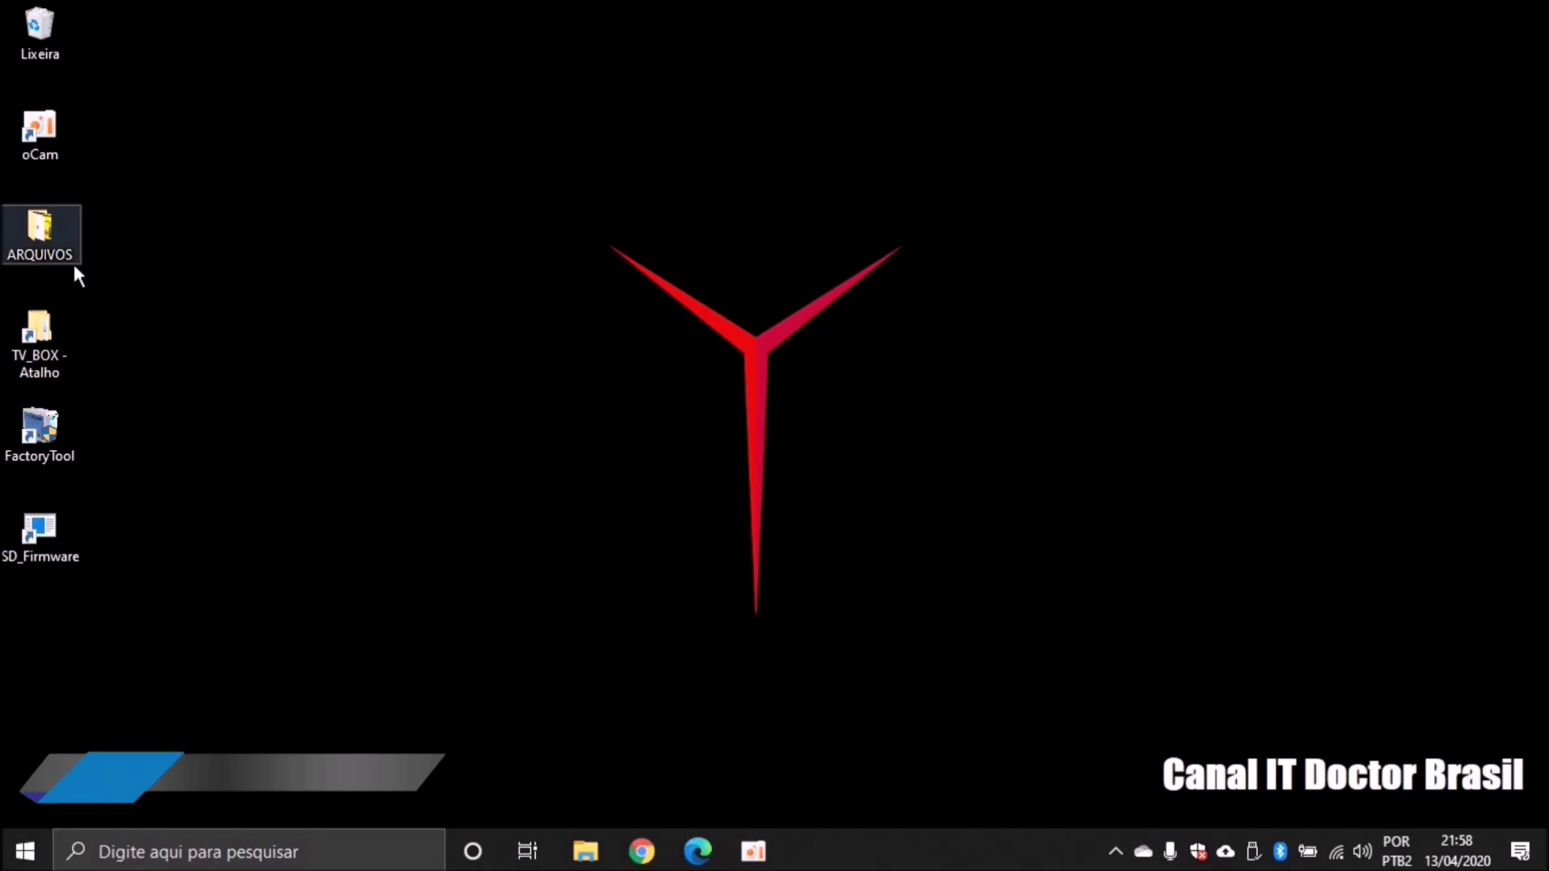
Open the ARQUIVOS folder on the desktop and view the images PLACA-TXCZ-RK3229-MXQ-V2.2.jpg and MXQ-4K.png, closing each one.
double_click(51, 248)
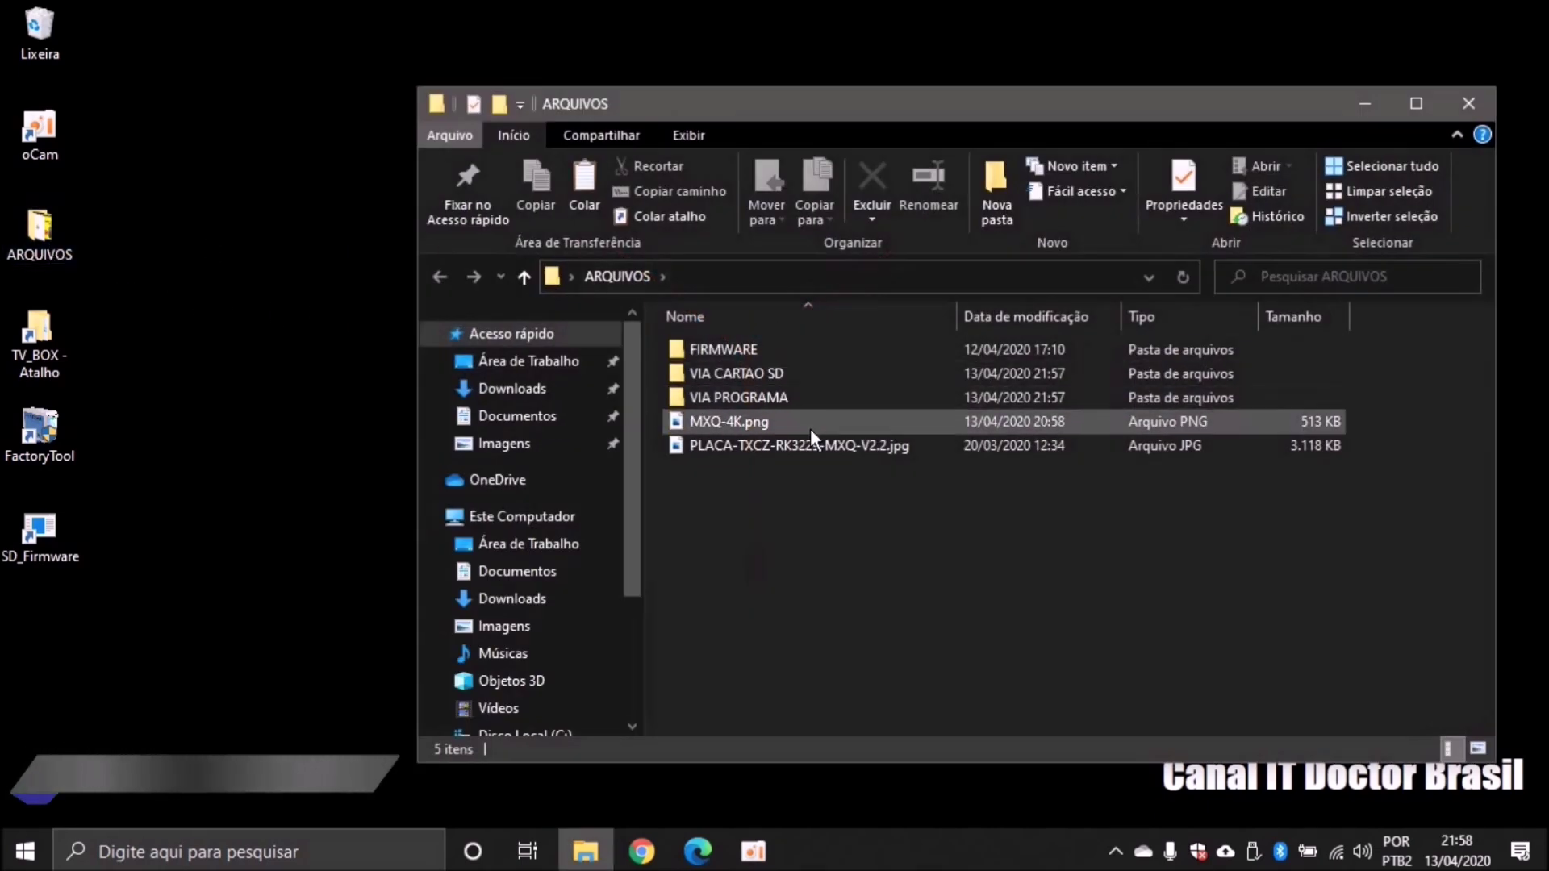
double_click(755, 444)
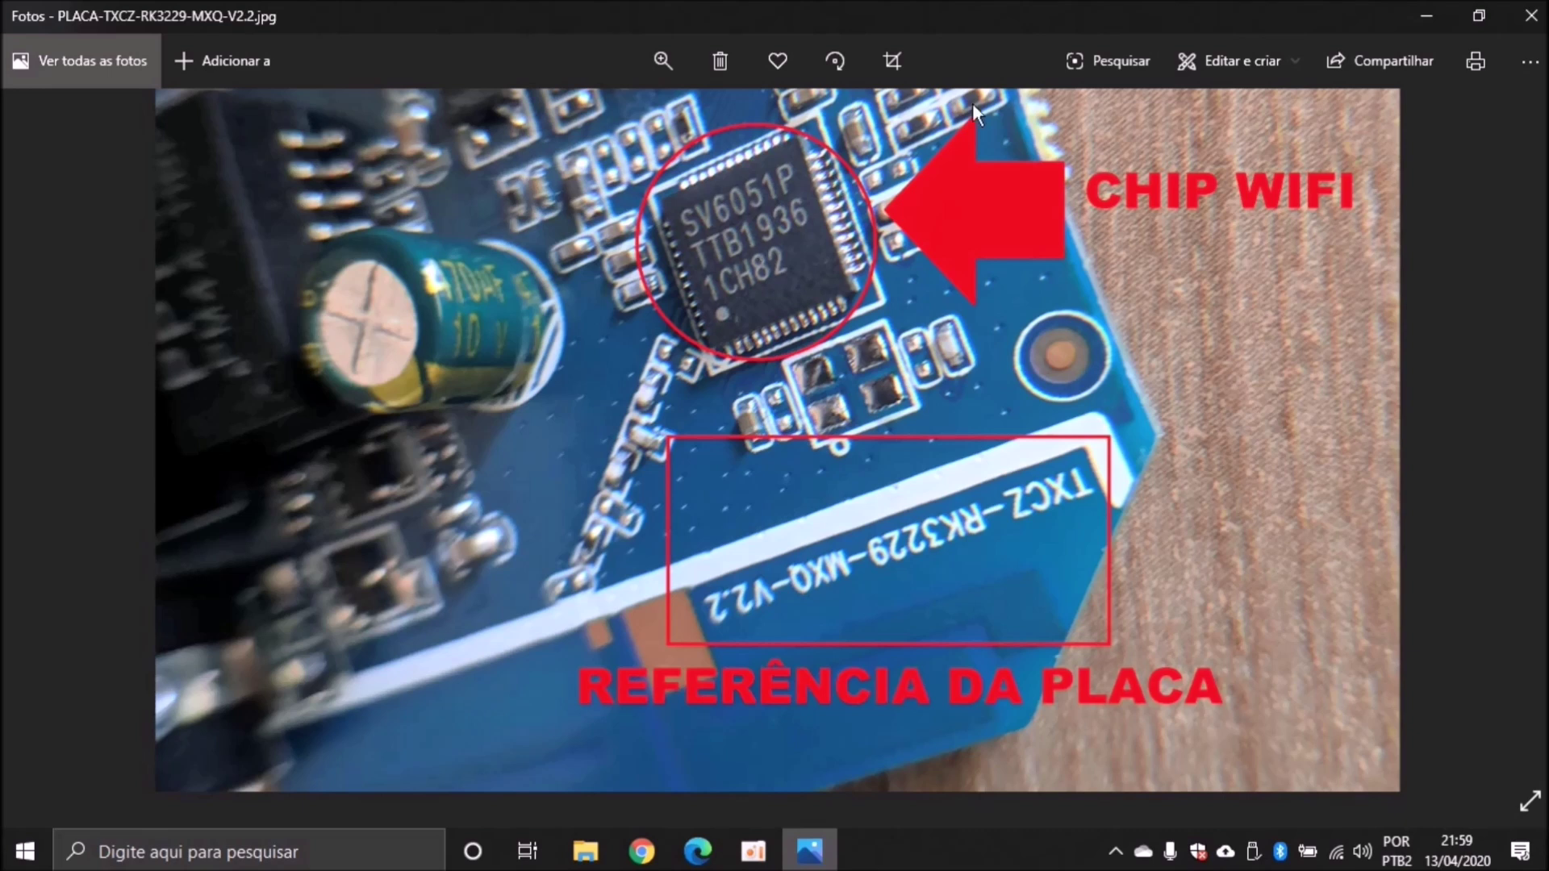
click(1531, 15)
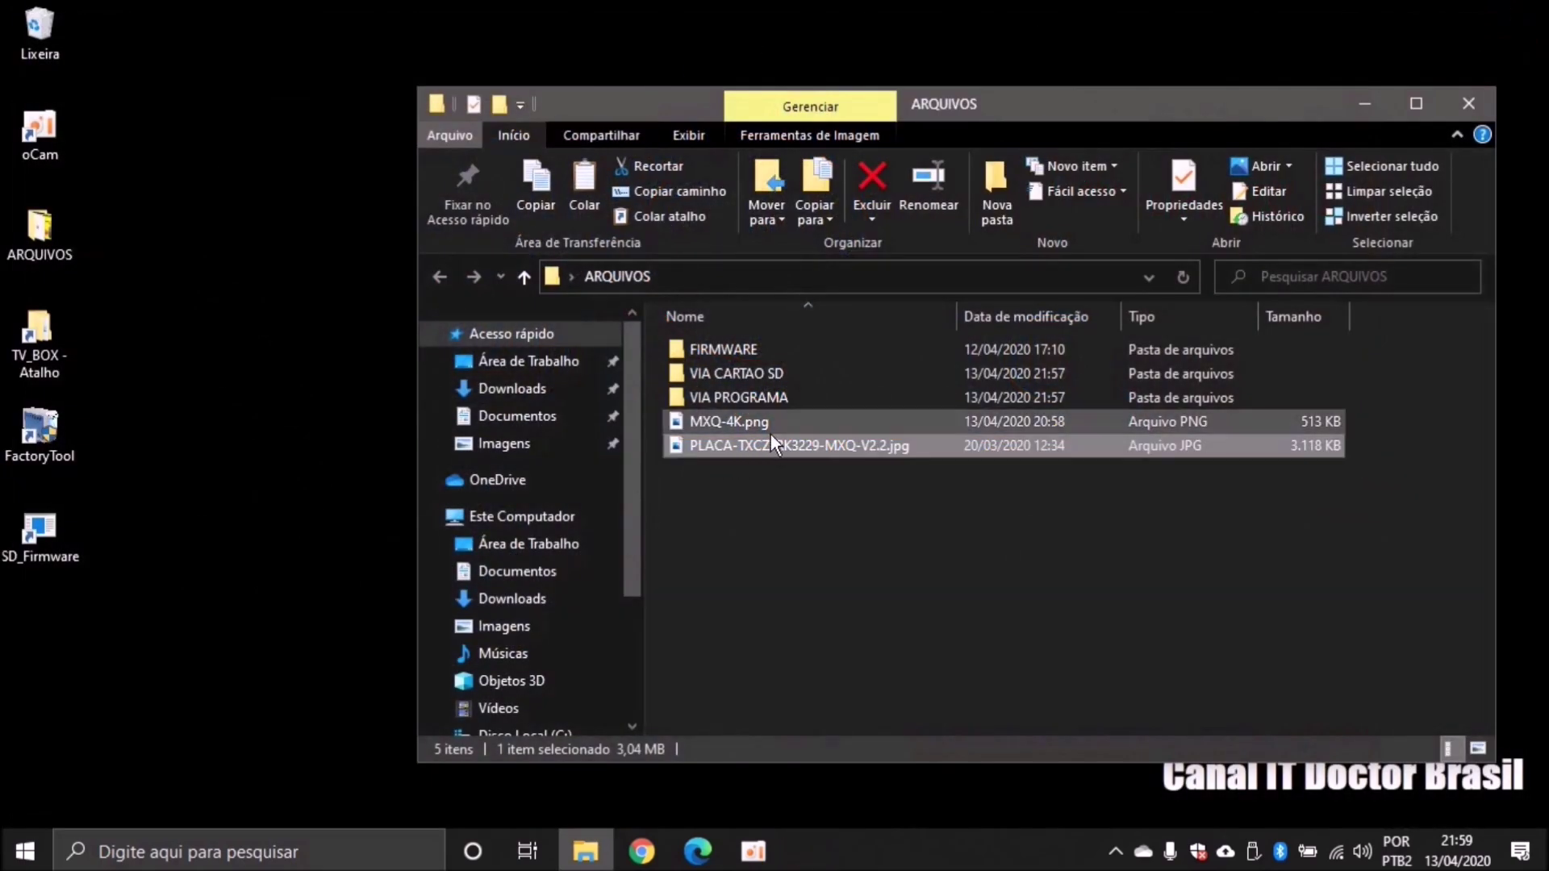
double_click(744, 421)
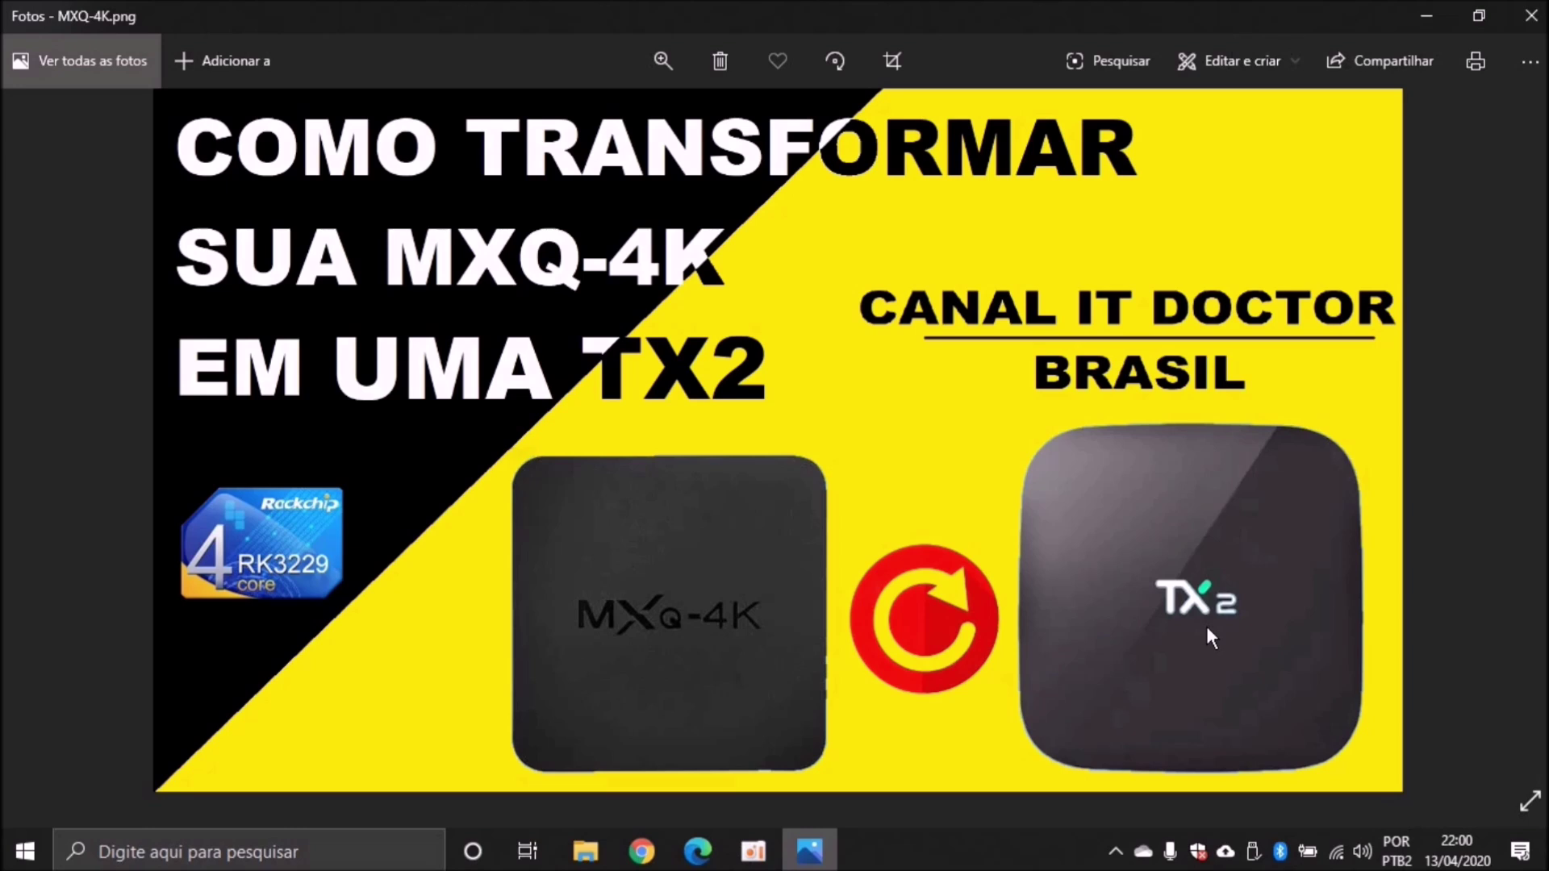
click(244, 578)
click(1532, 17)
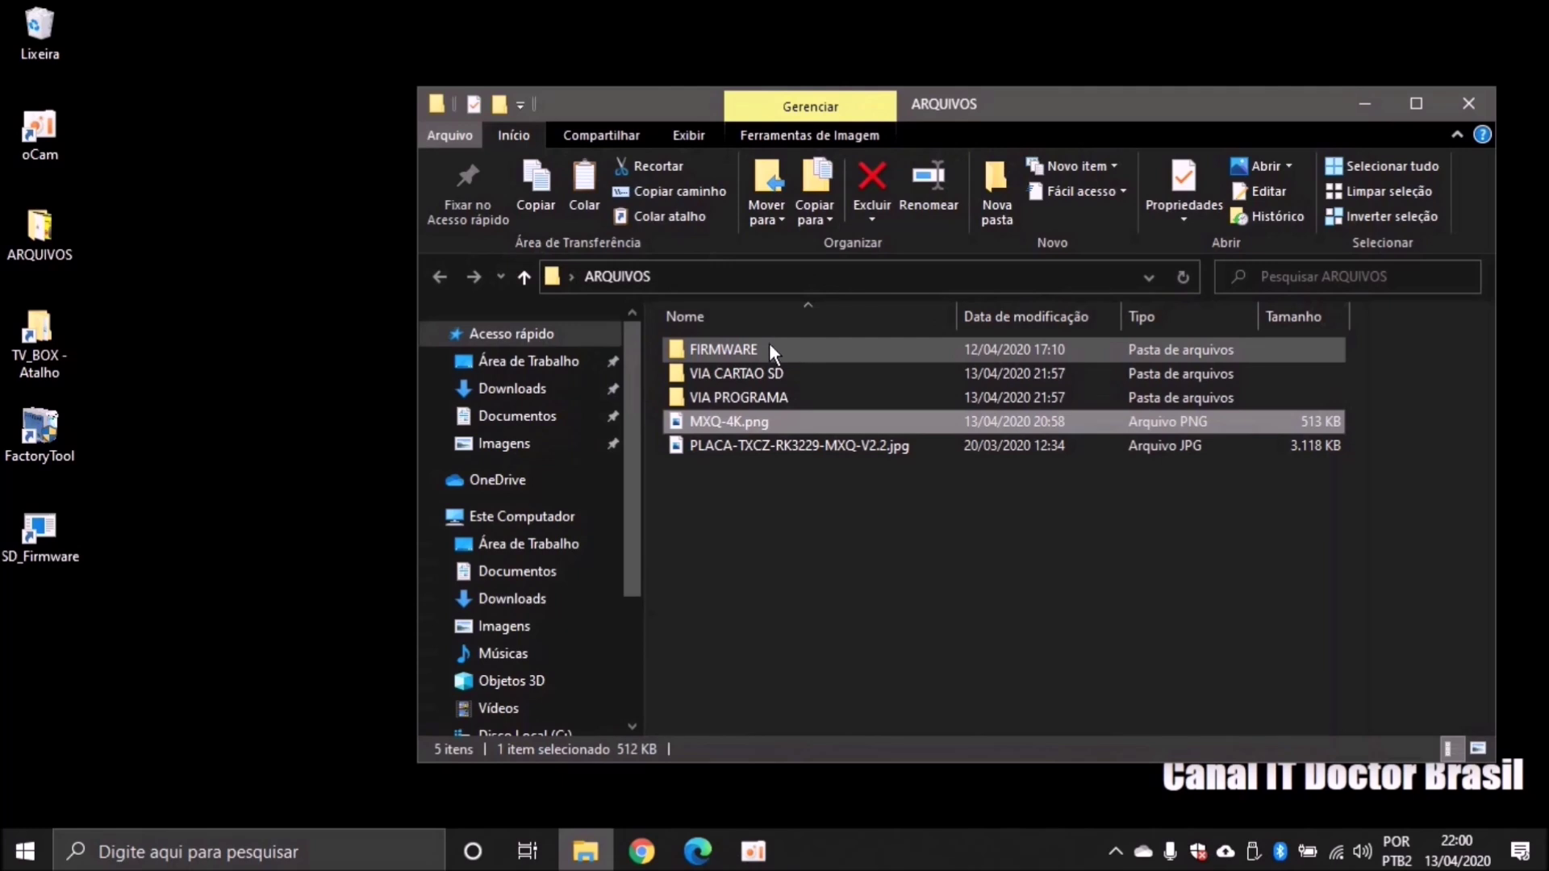
Look through the contents of the VIA CARTAO SD and VIA PROGRAMA folders.
double_click(772, 374)
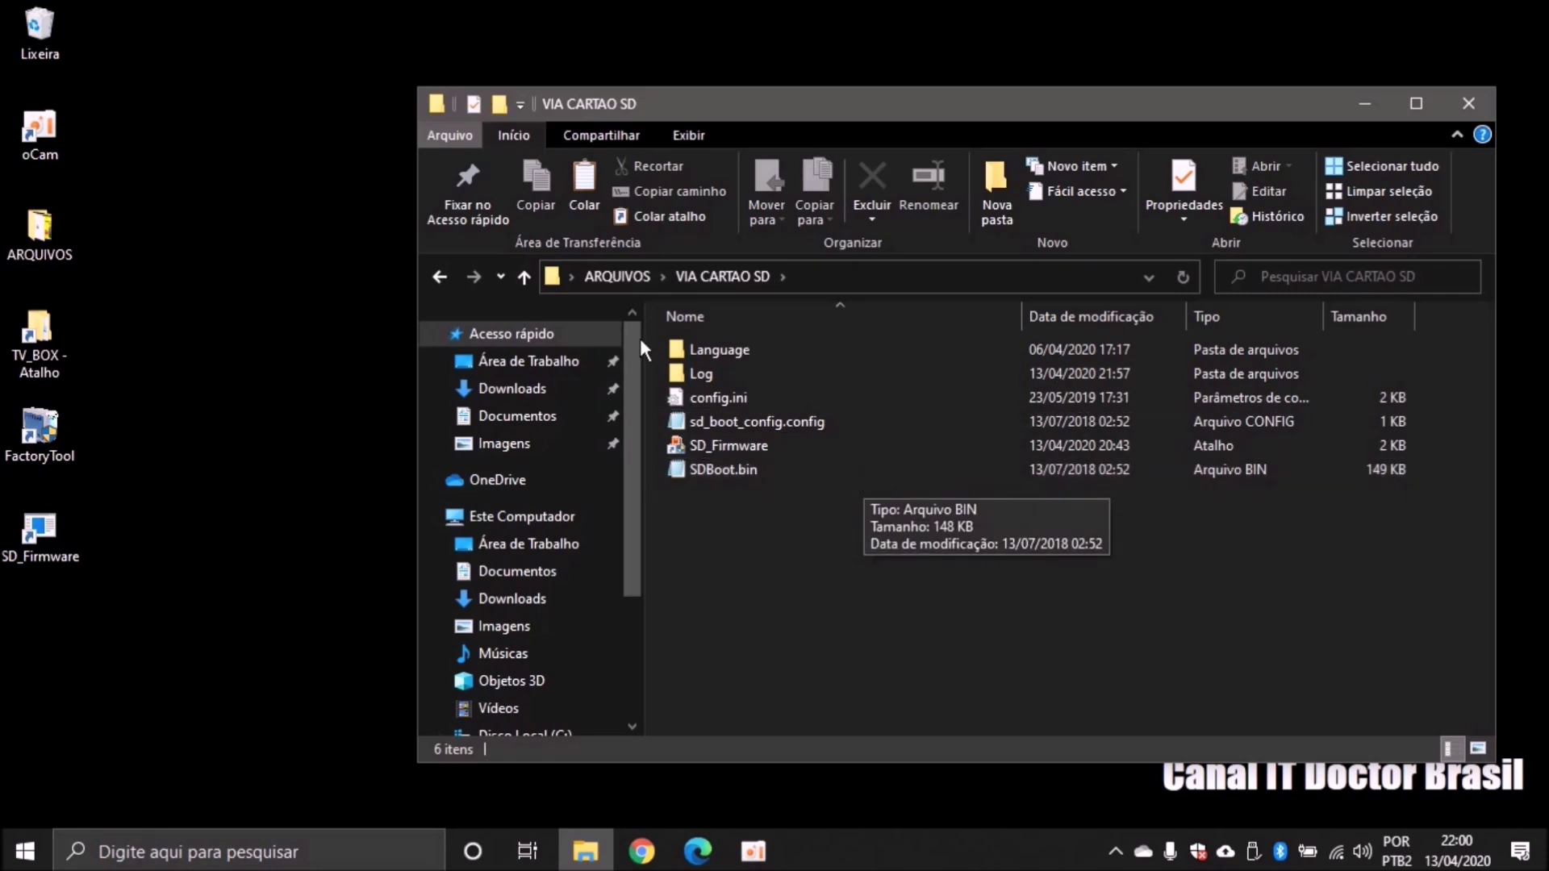
click(440, 277)
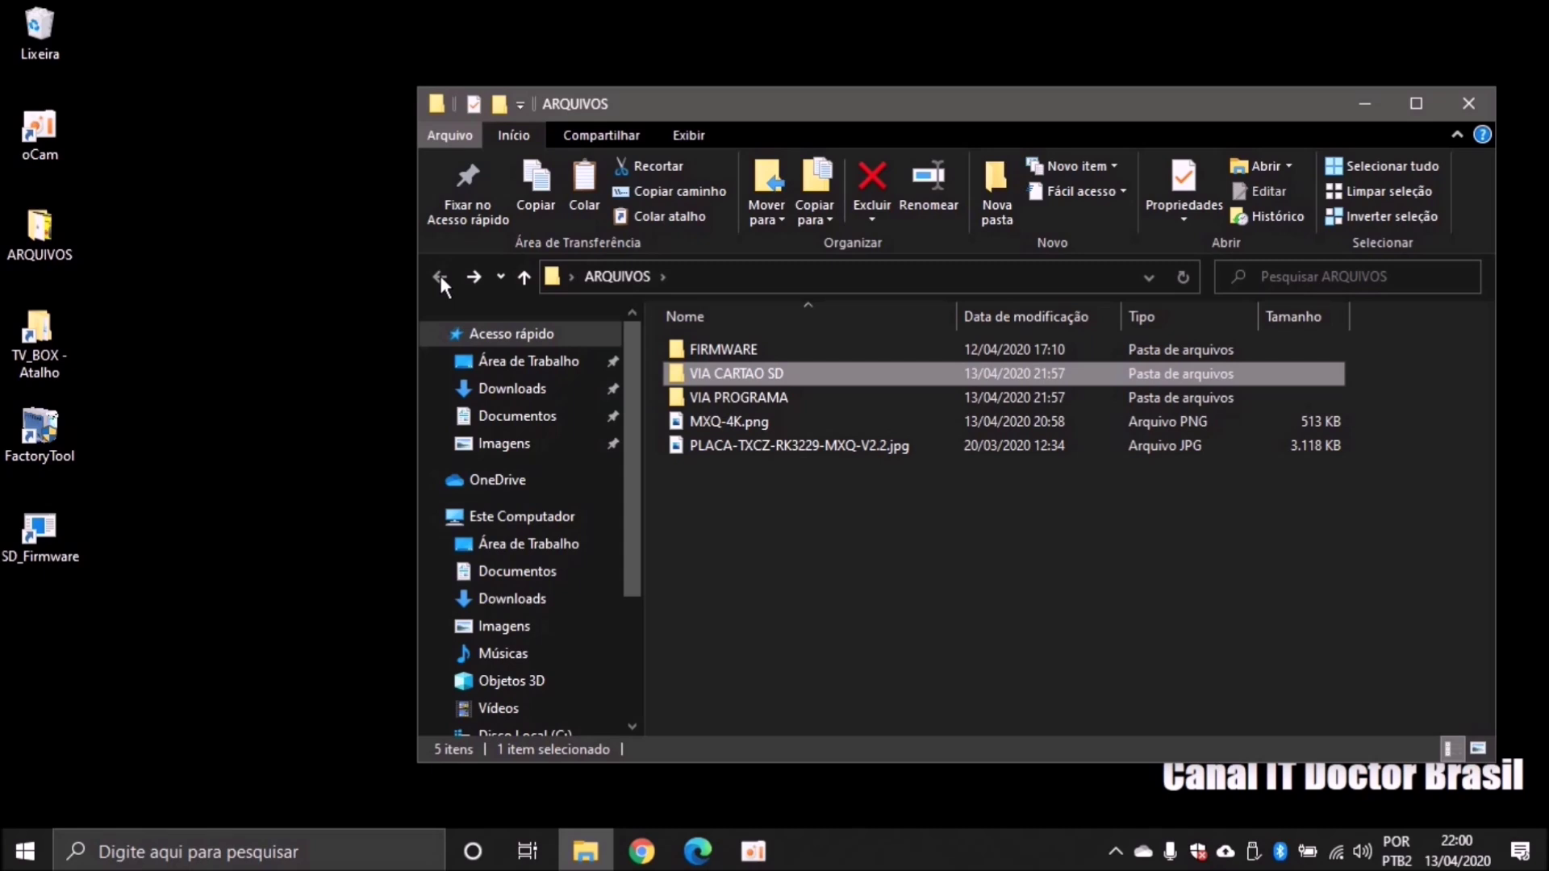
double_click(772, 393)
click(772, 394)
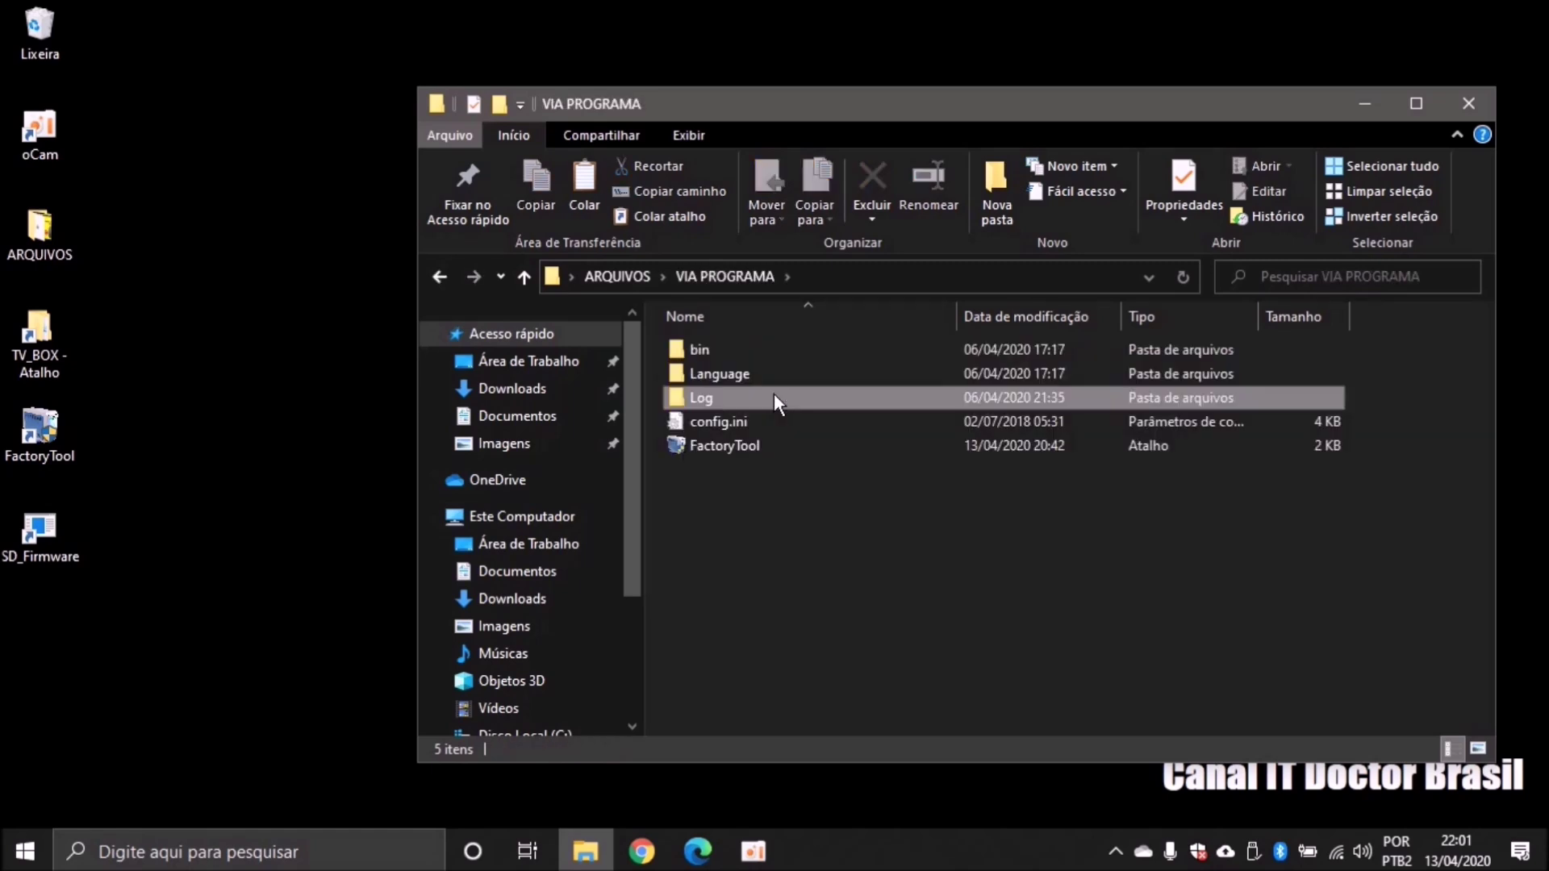
Open FactoryTool from the VIA PROGRAMA folder to examine its interface, close it and return to the ARQUIVOS folder.
click(706, 445)
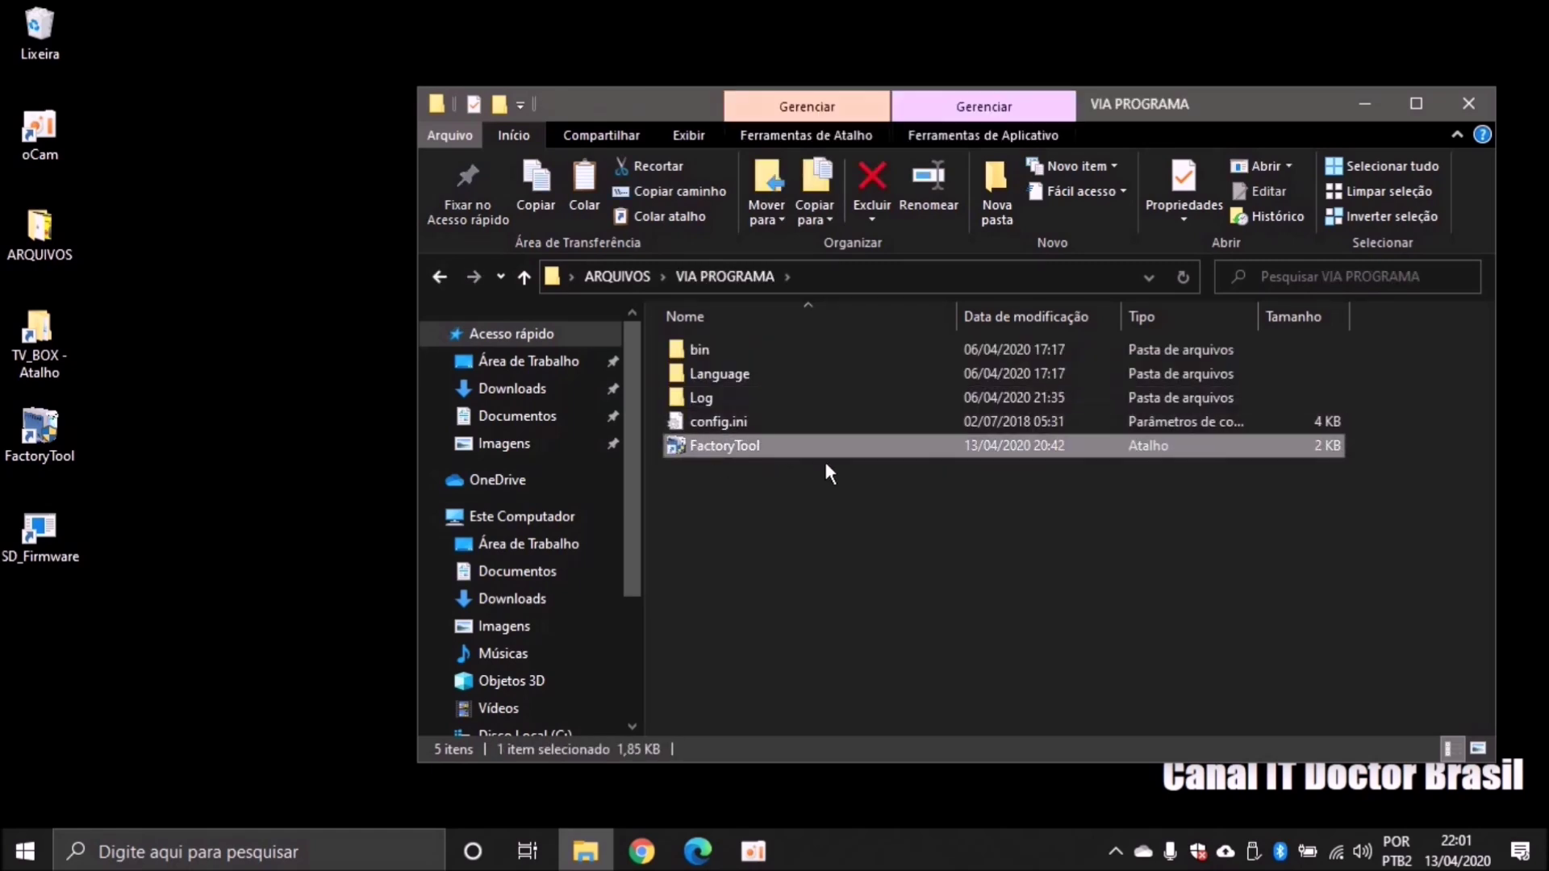
double_click(763, 445)
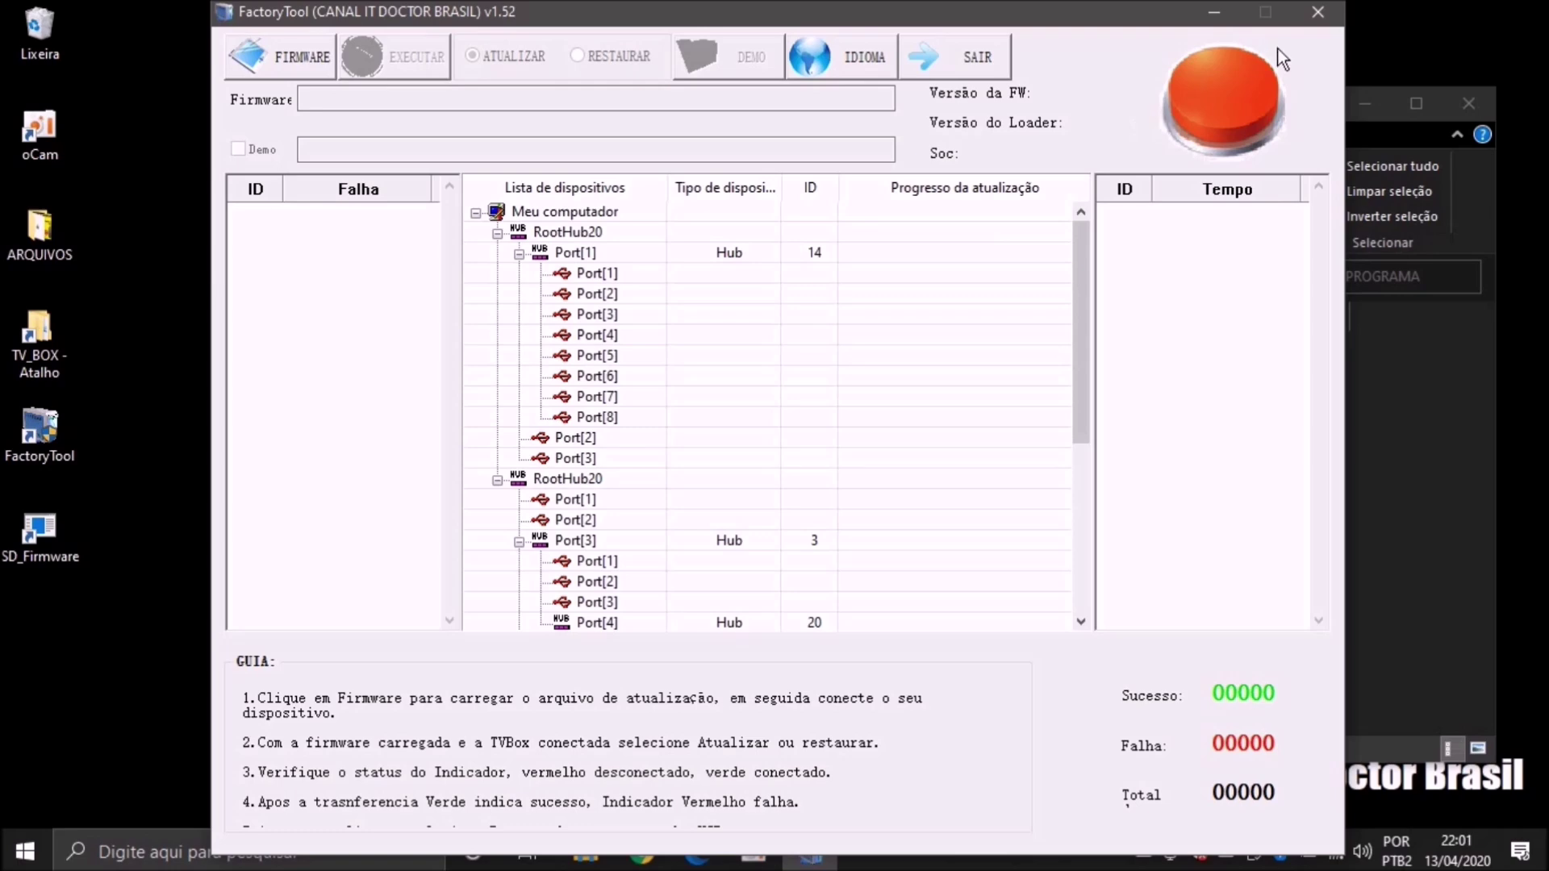
click(1303, 14)
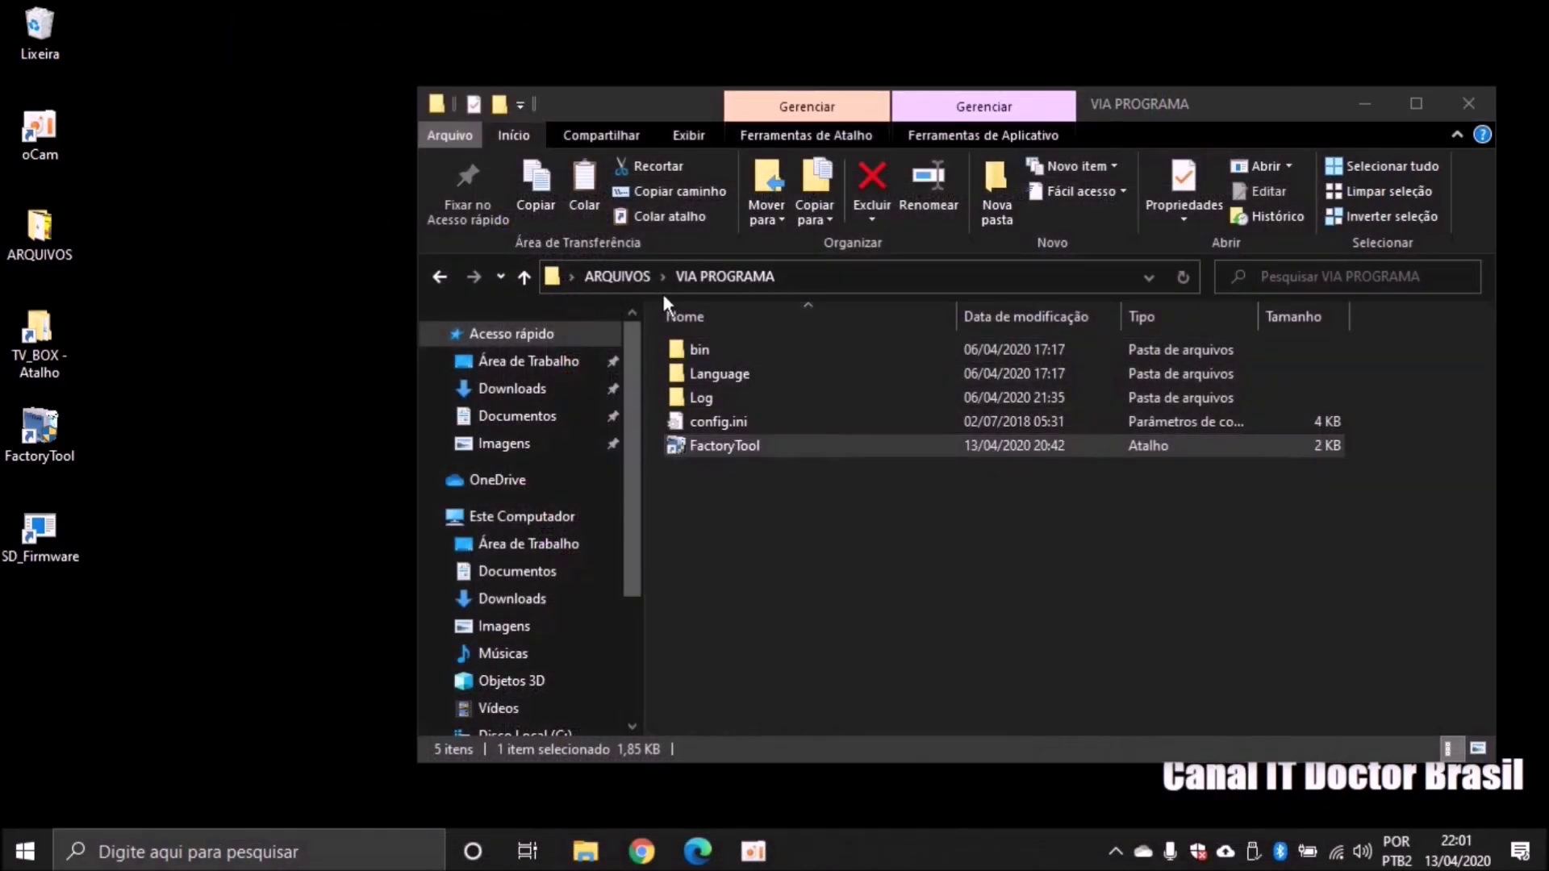
click(442, 276)
drag(797, 524, 698, 322)
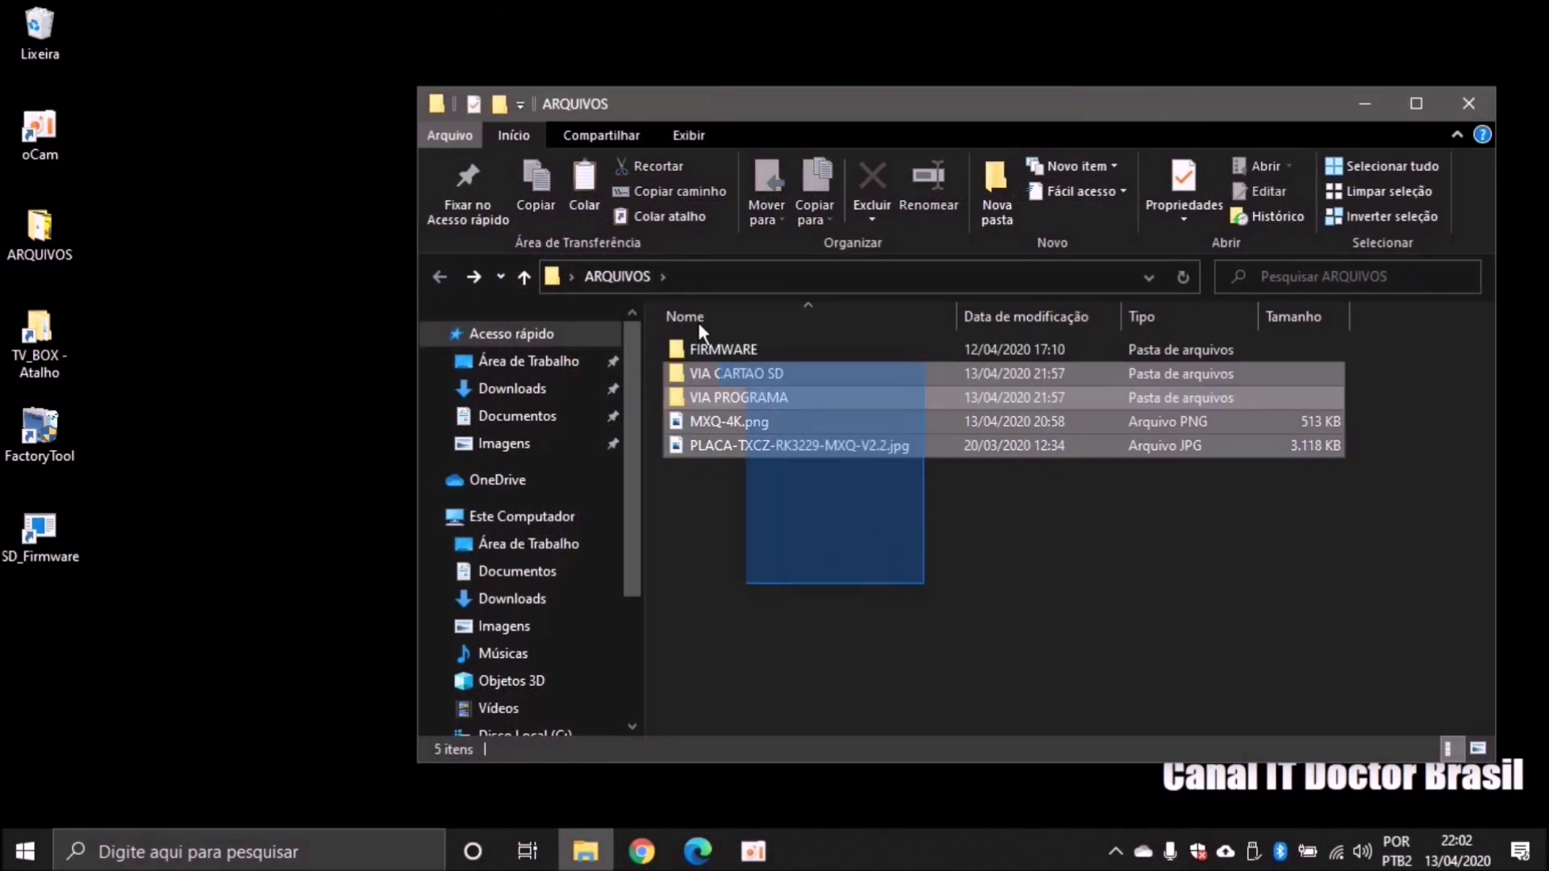
click(791, 508)
click(751, 446)
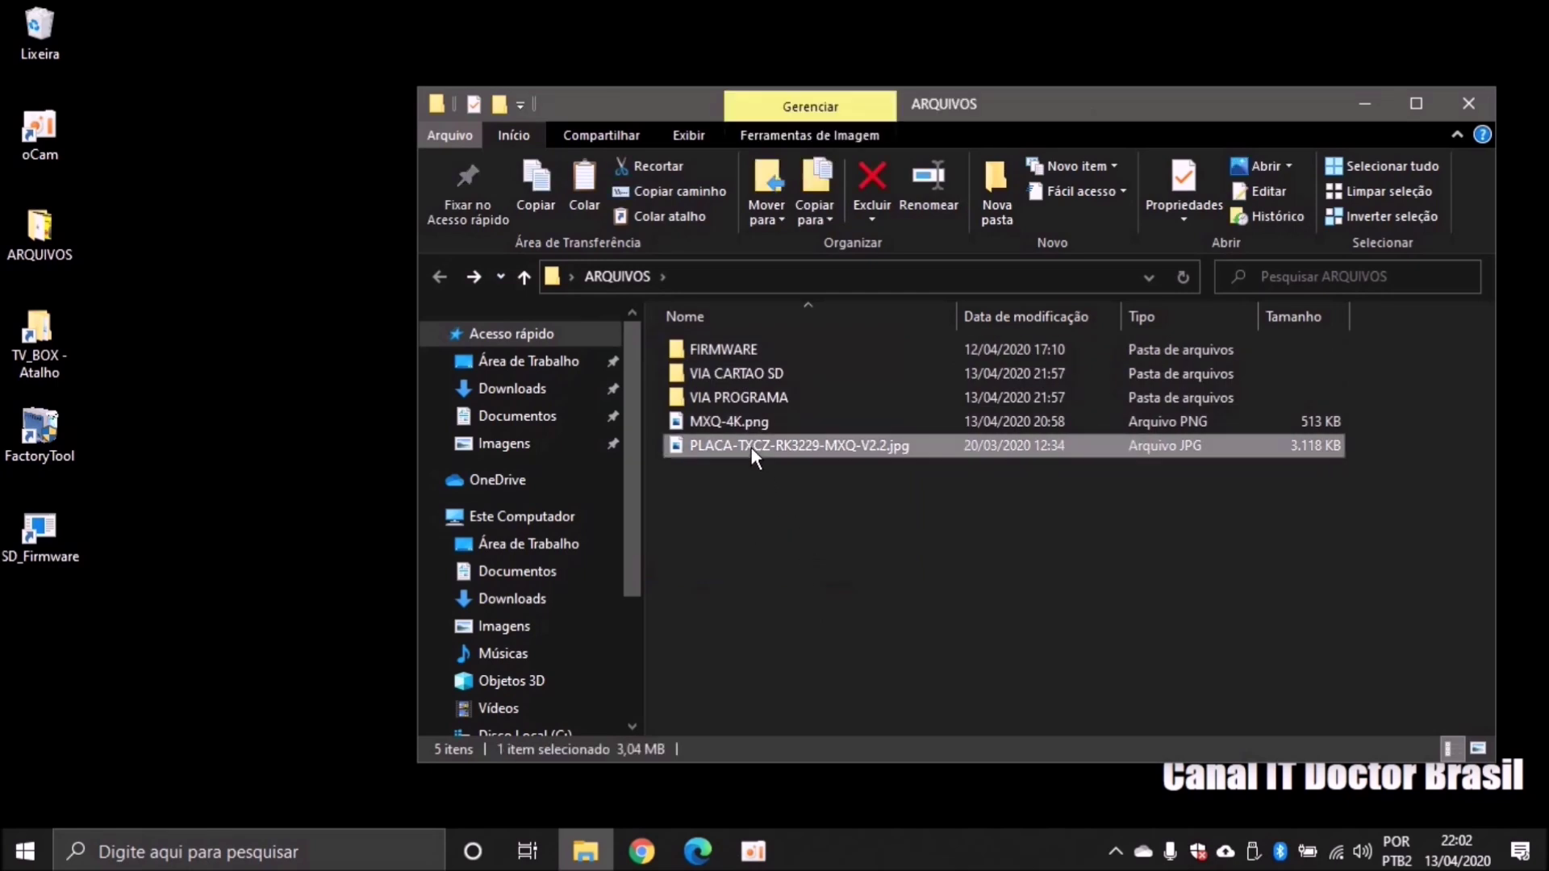
Read the list of tested boards and their WiFi chips in LEIA-ME.txt from the FIRMWARE folder, close it and return to ARQUIVOS.
double_click(722, 347)
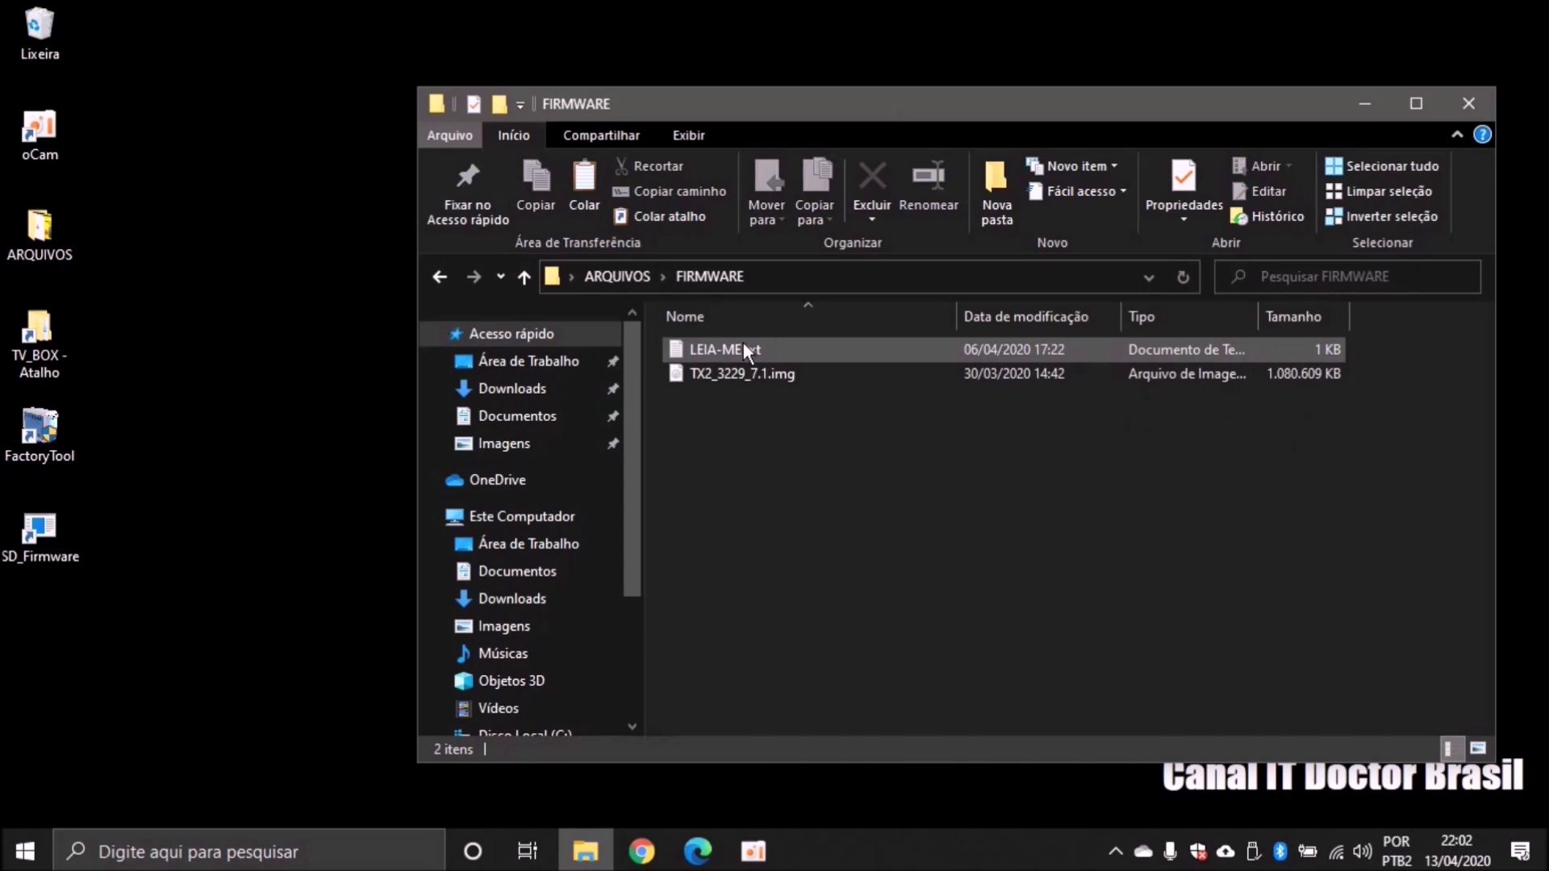
double_click(746, 347)
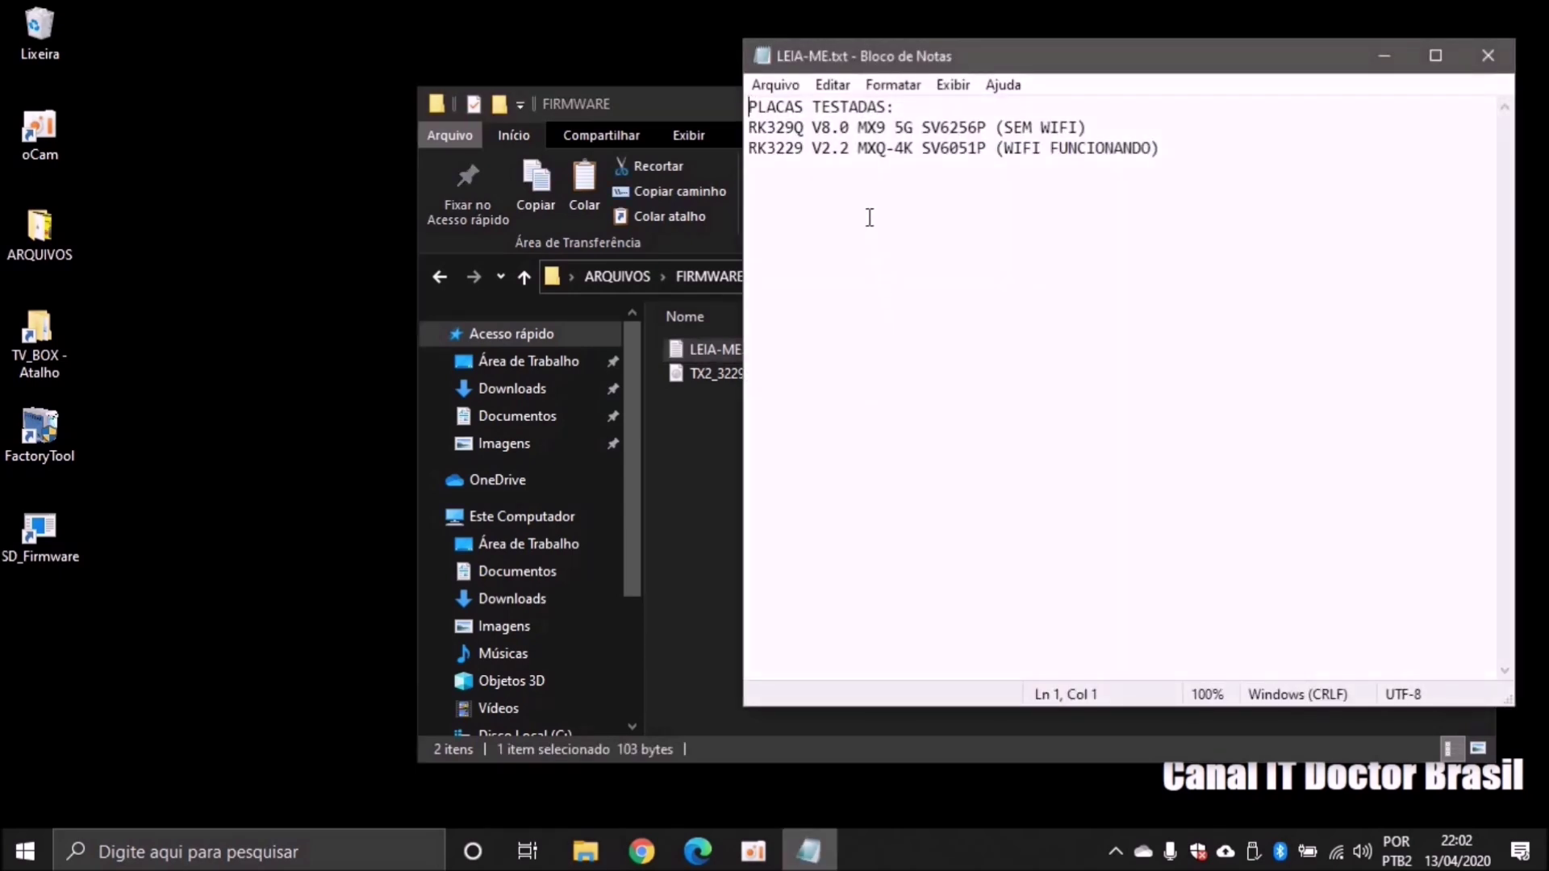
drag(1206, 159, 477, 27)
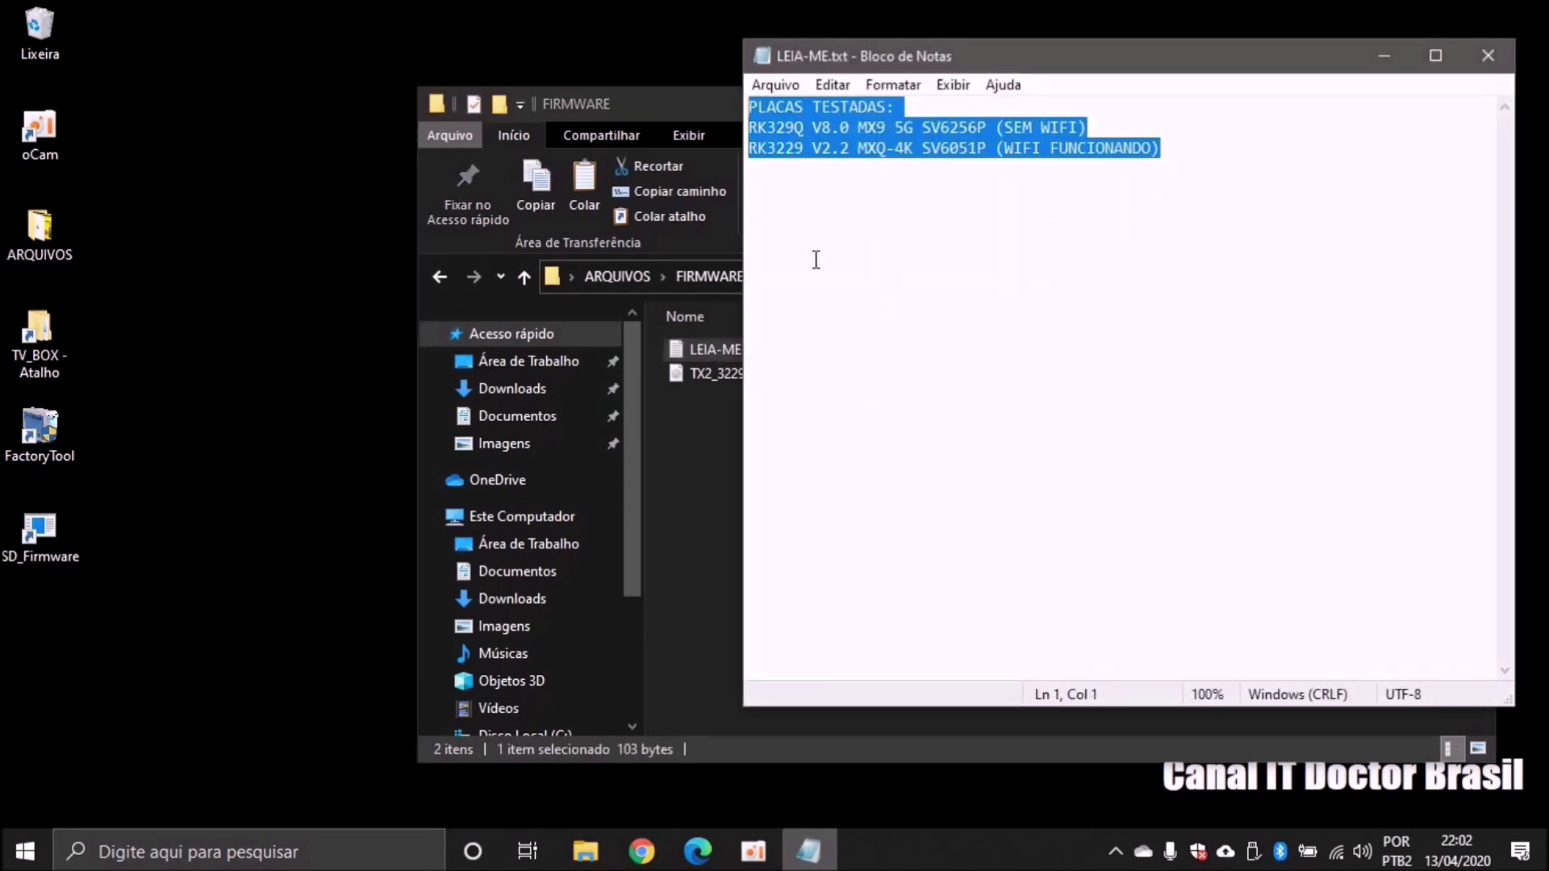
click(858, 259)
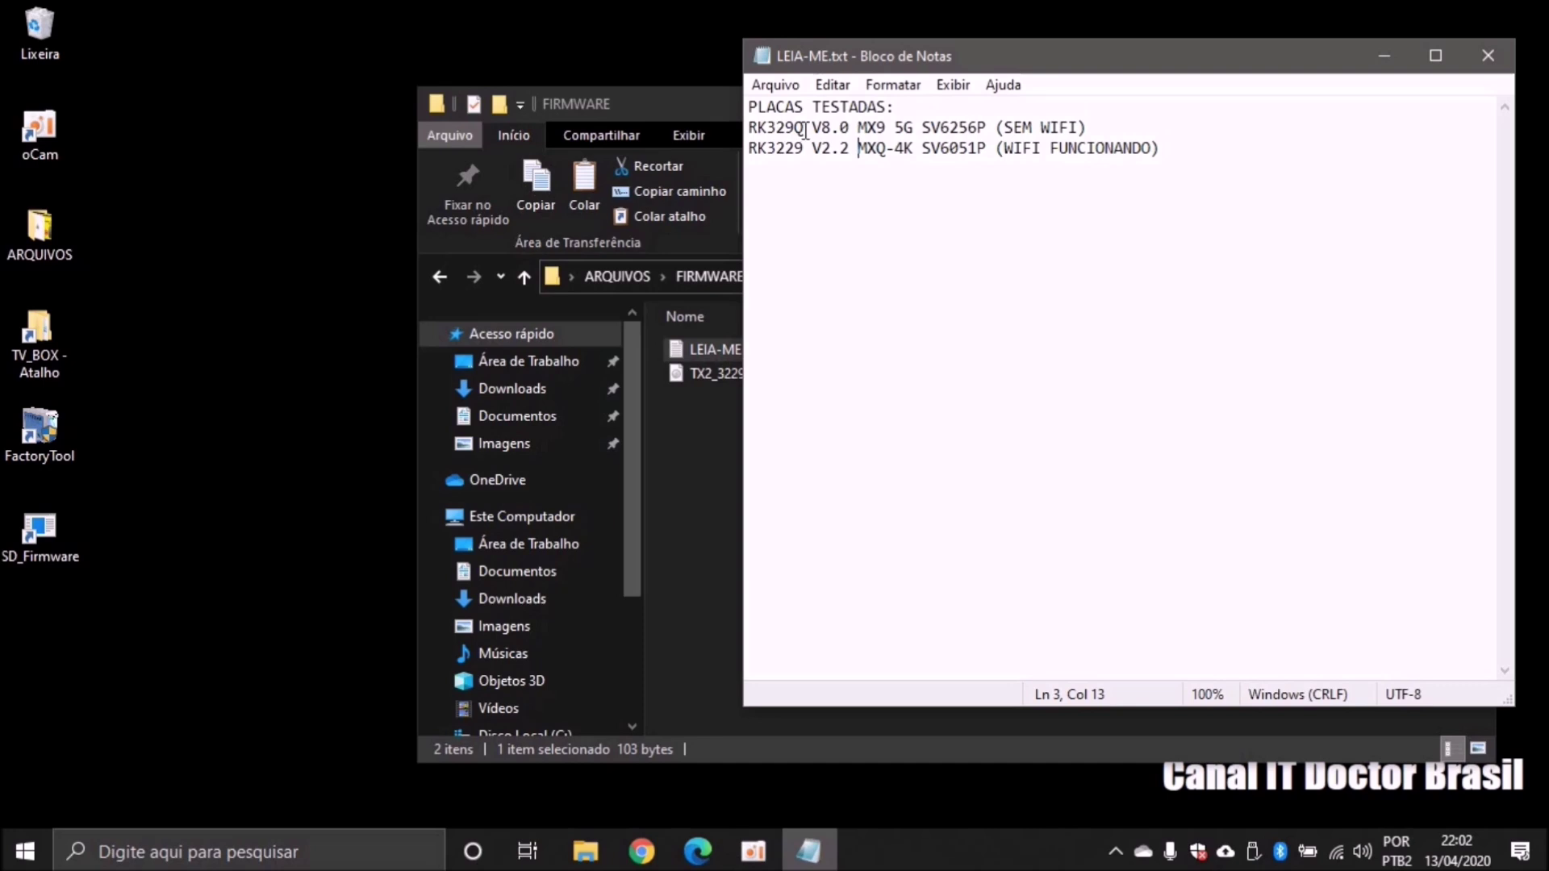
drag(807, 129, 993, 127)
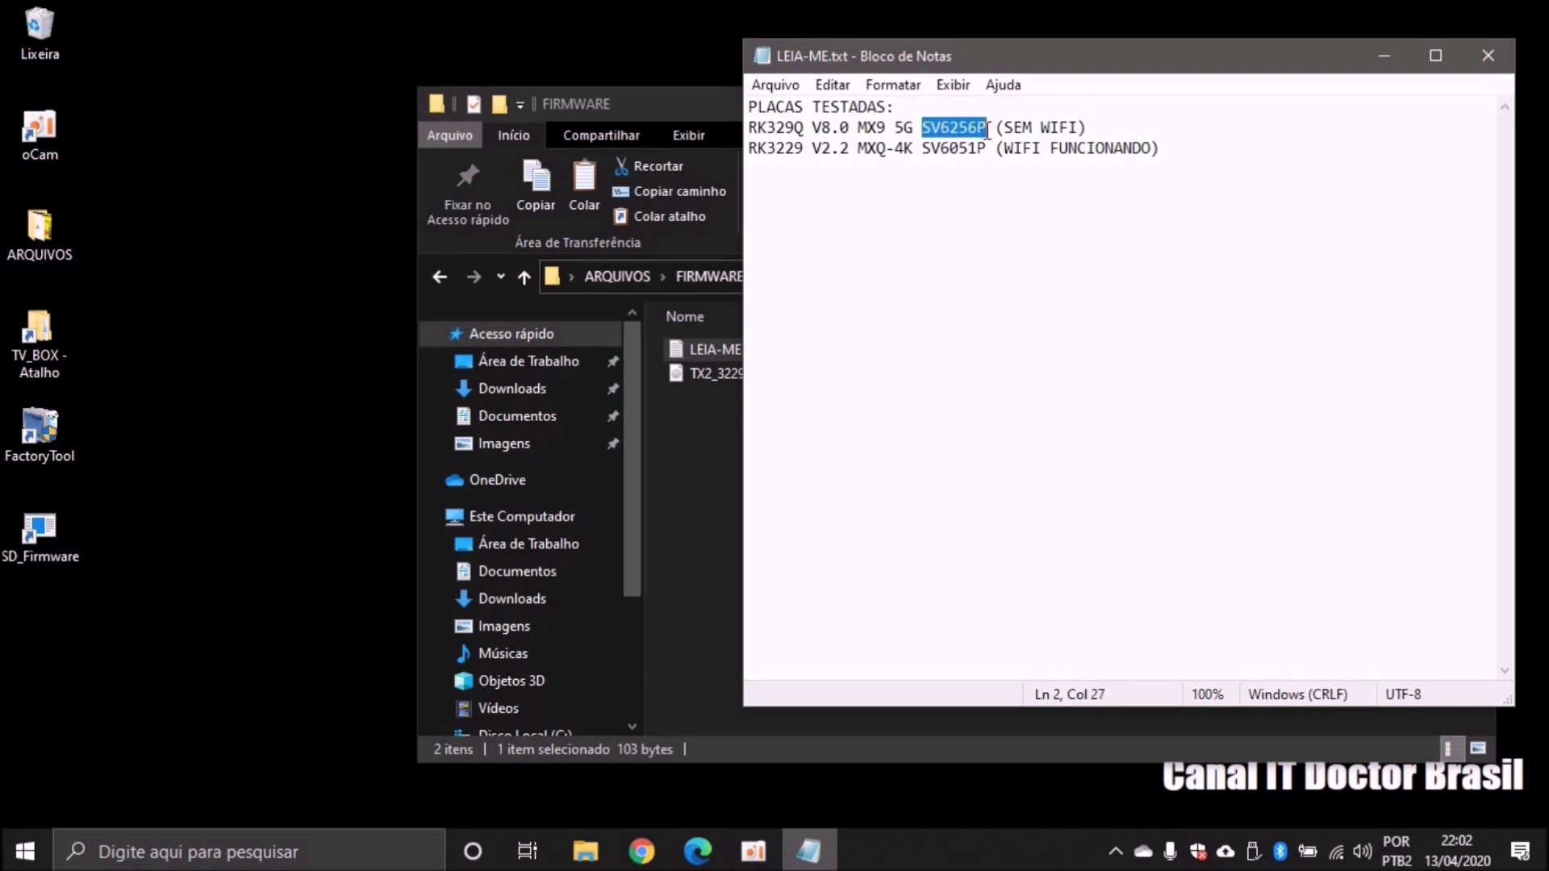
drag(1088, 128, 997, 126)
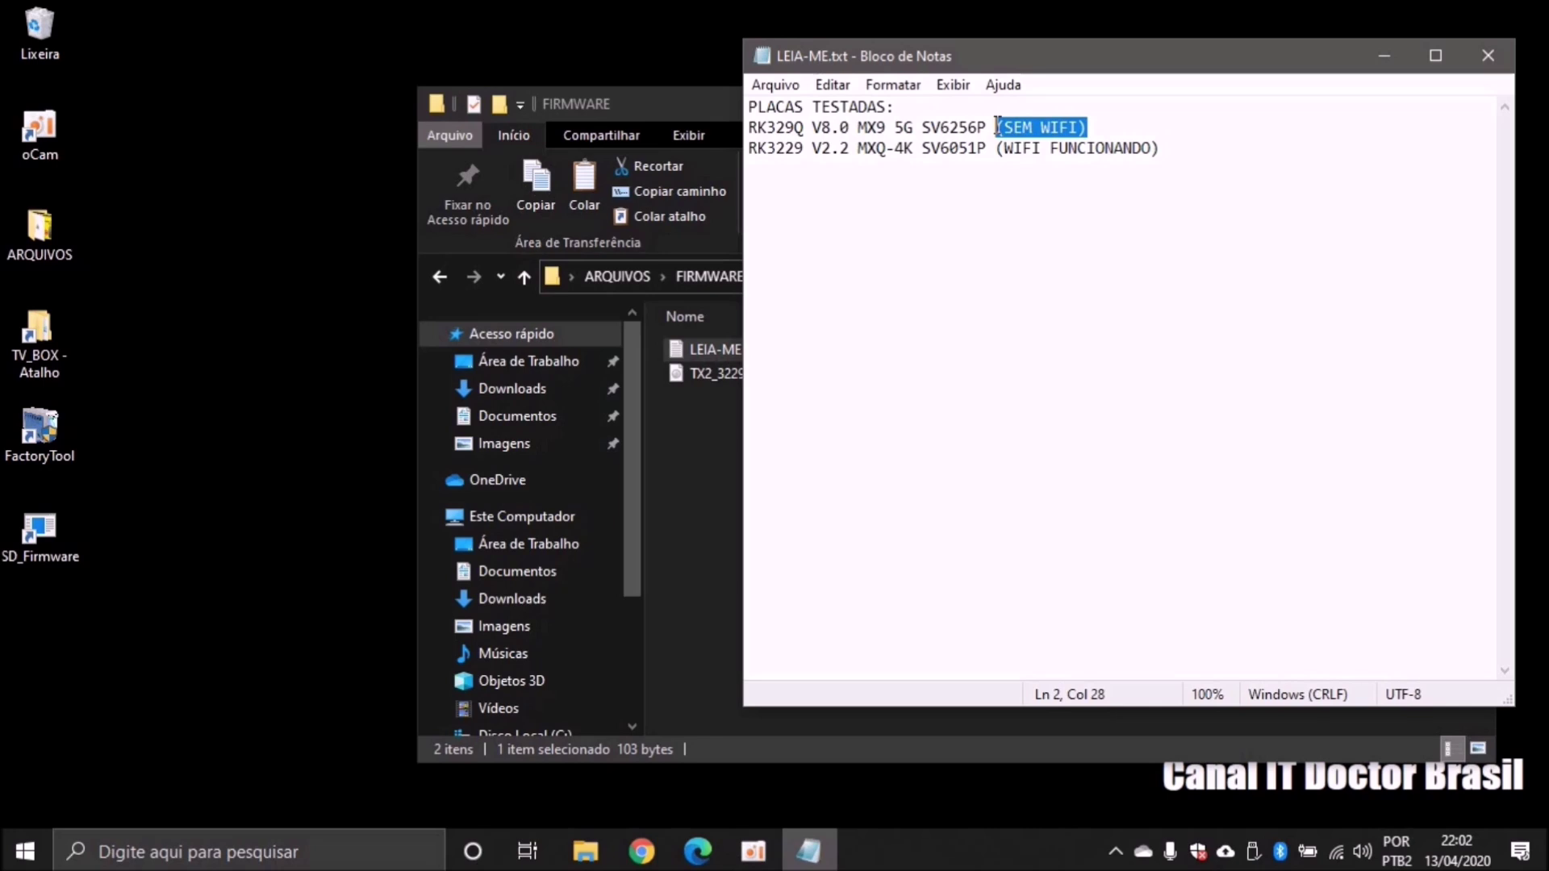
click(1118, 128)
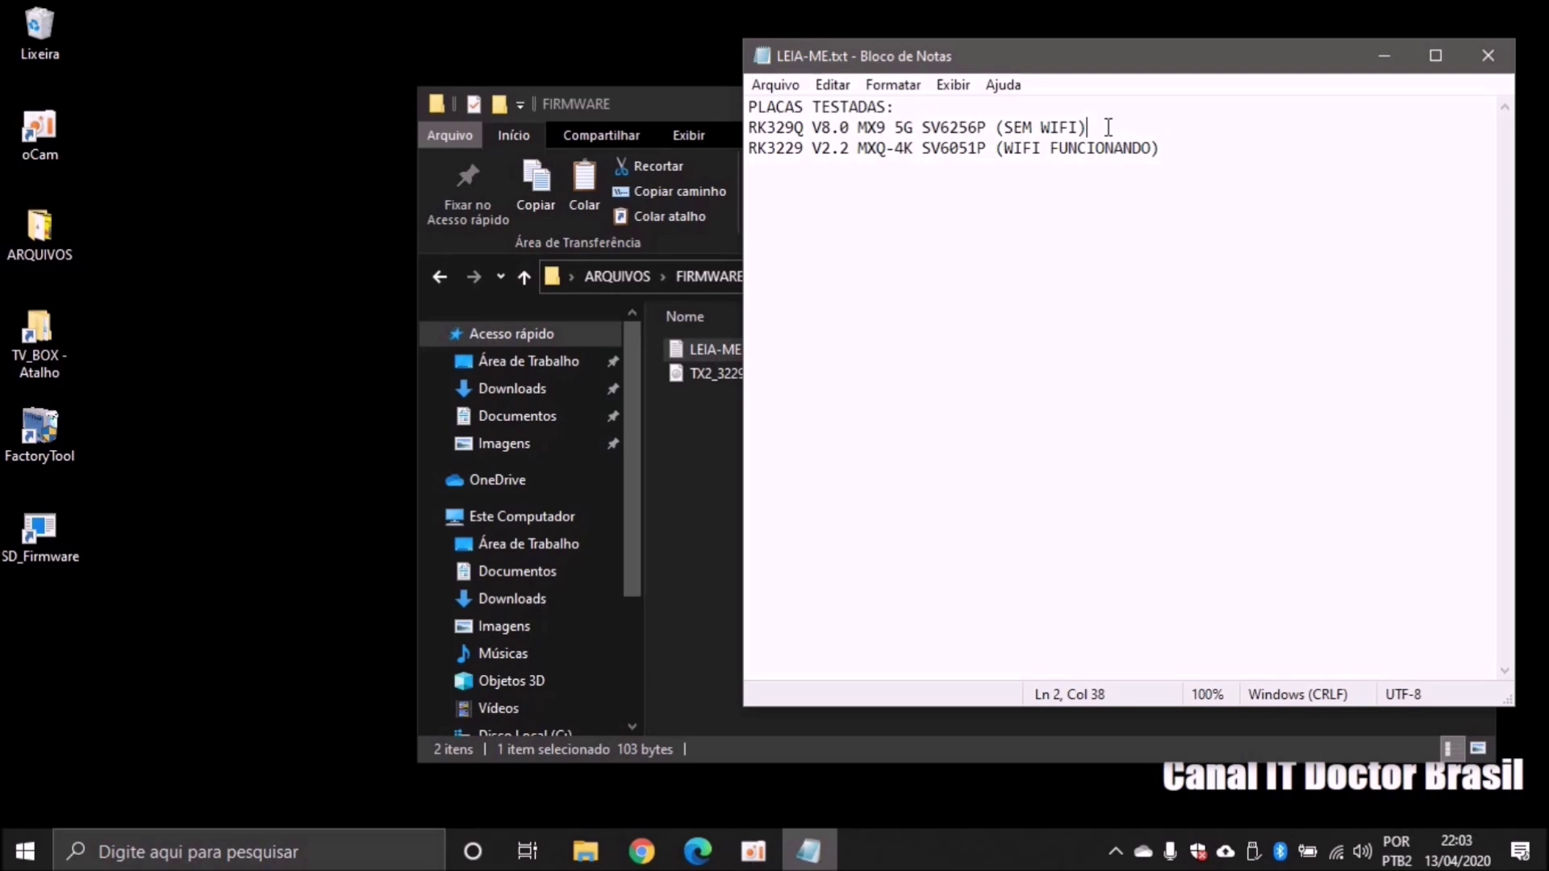
drag(1186, 147, 741, 149)
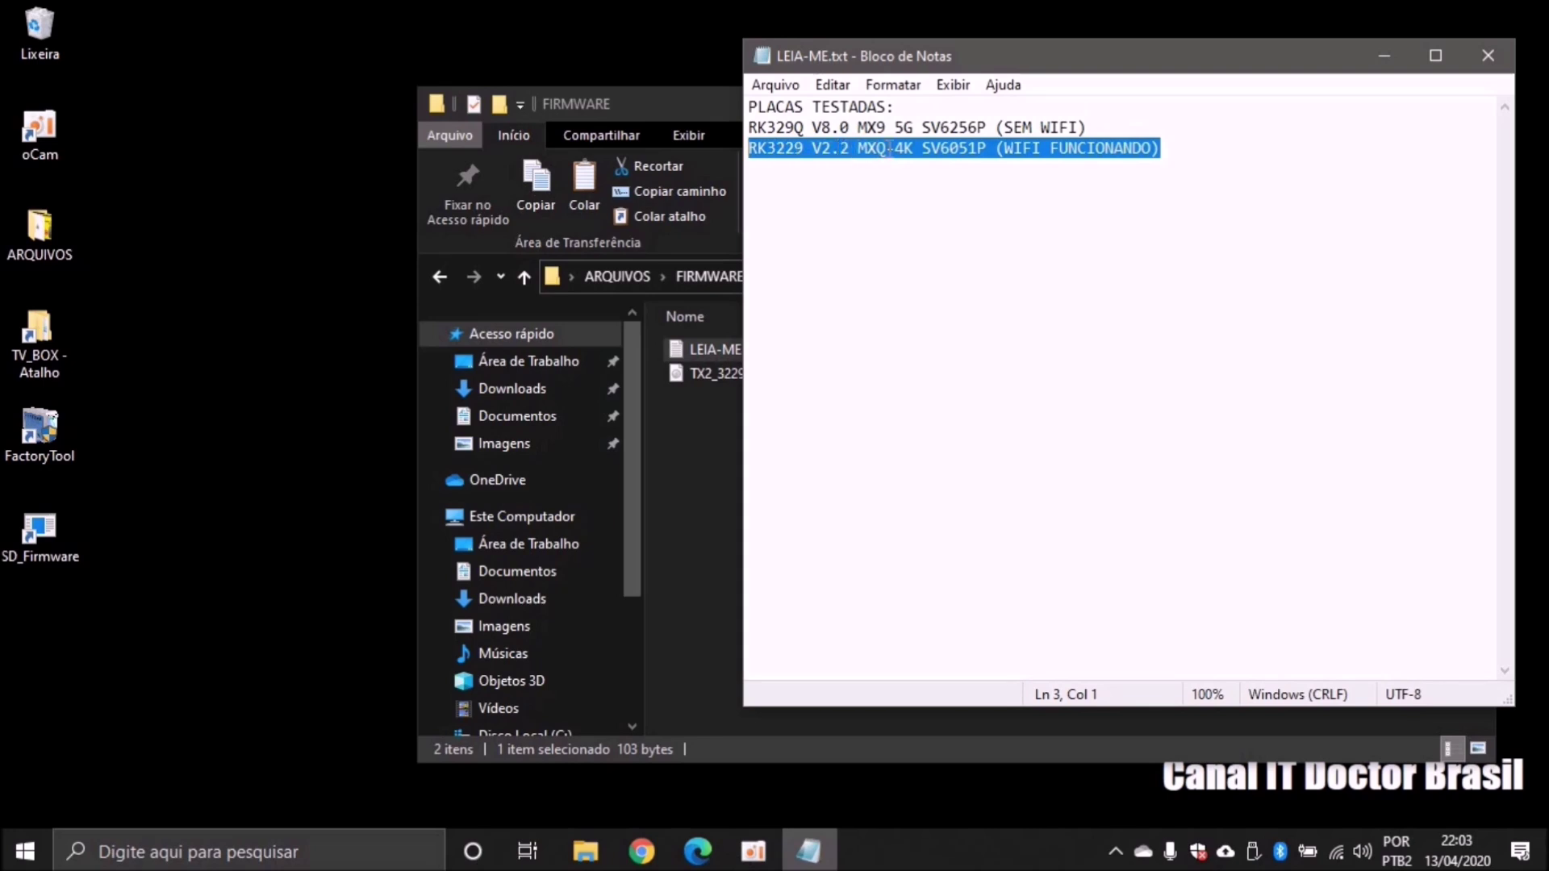
click(917, 148)
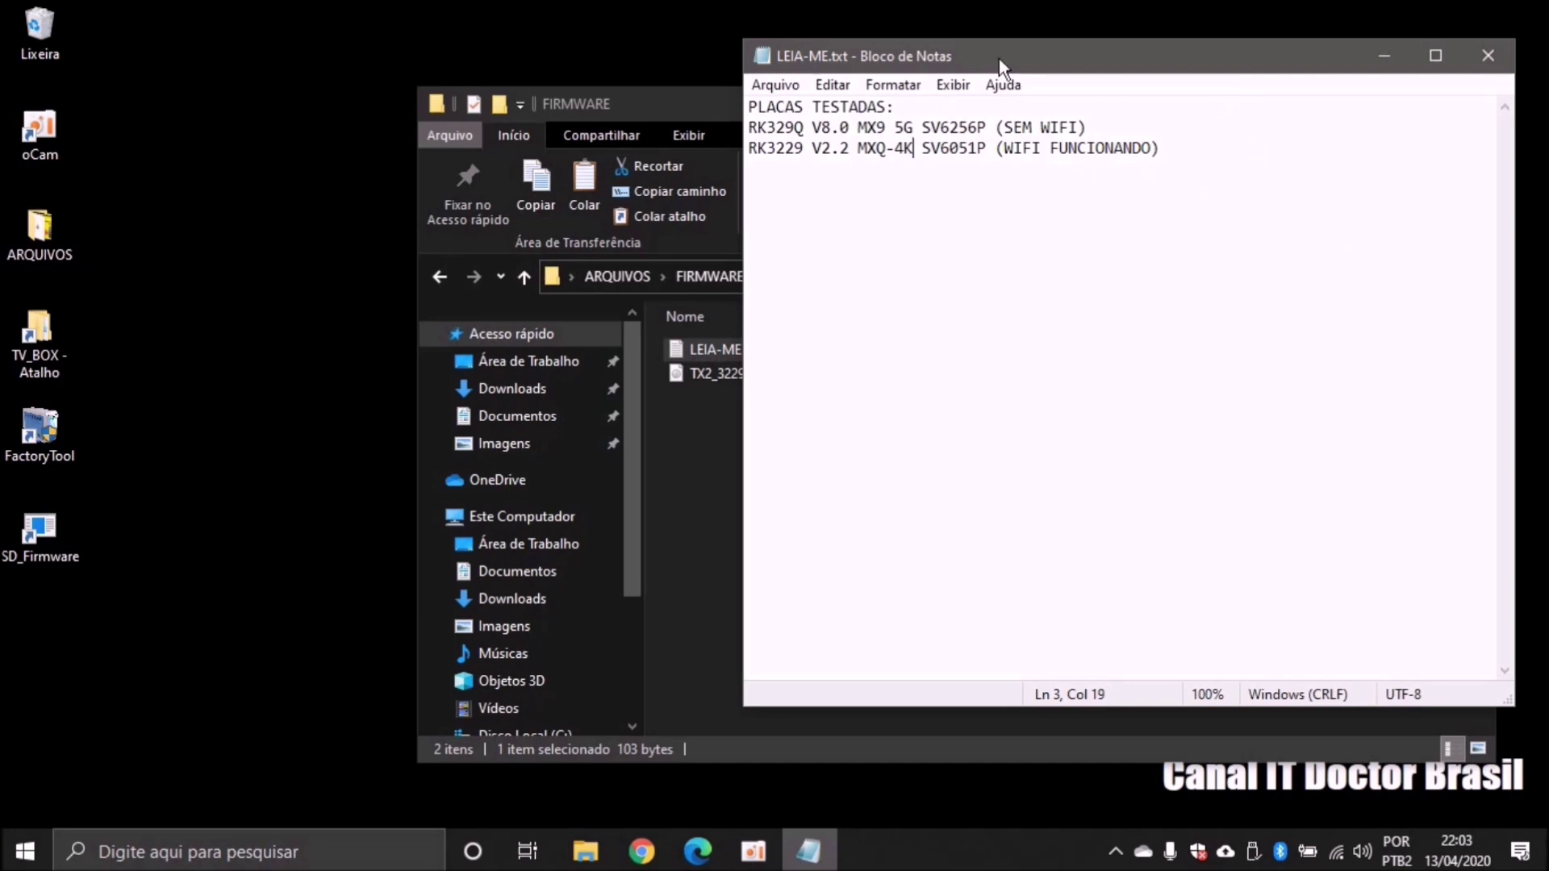
click(1488, 55)
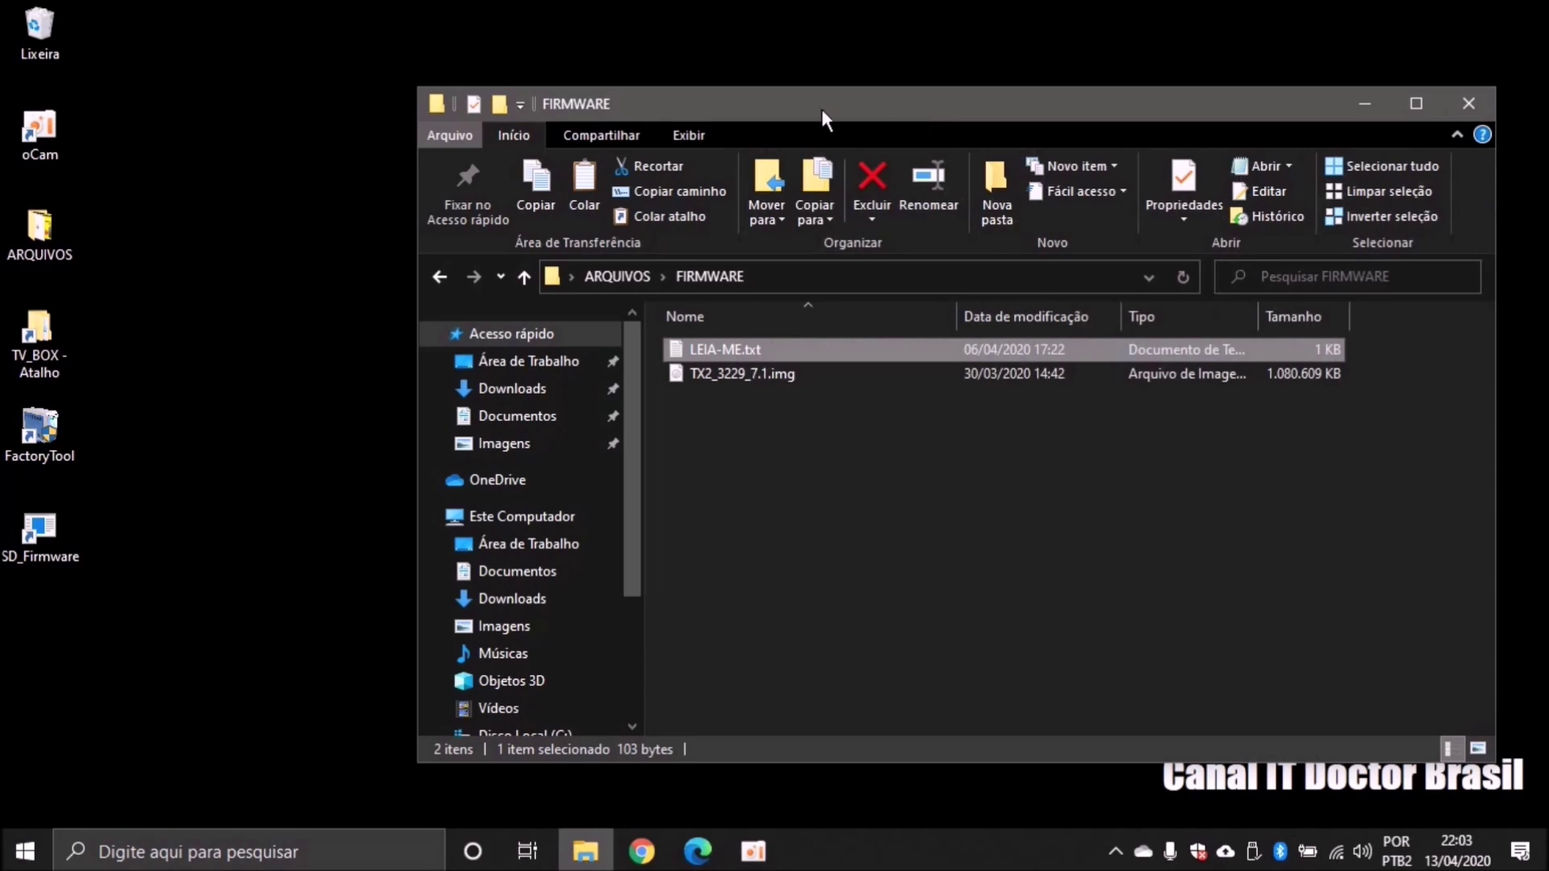
click(439, 277)
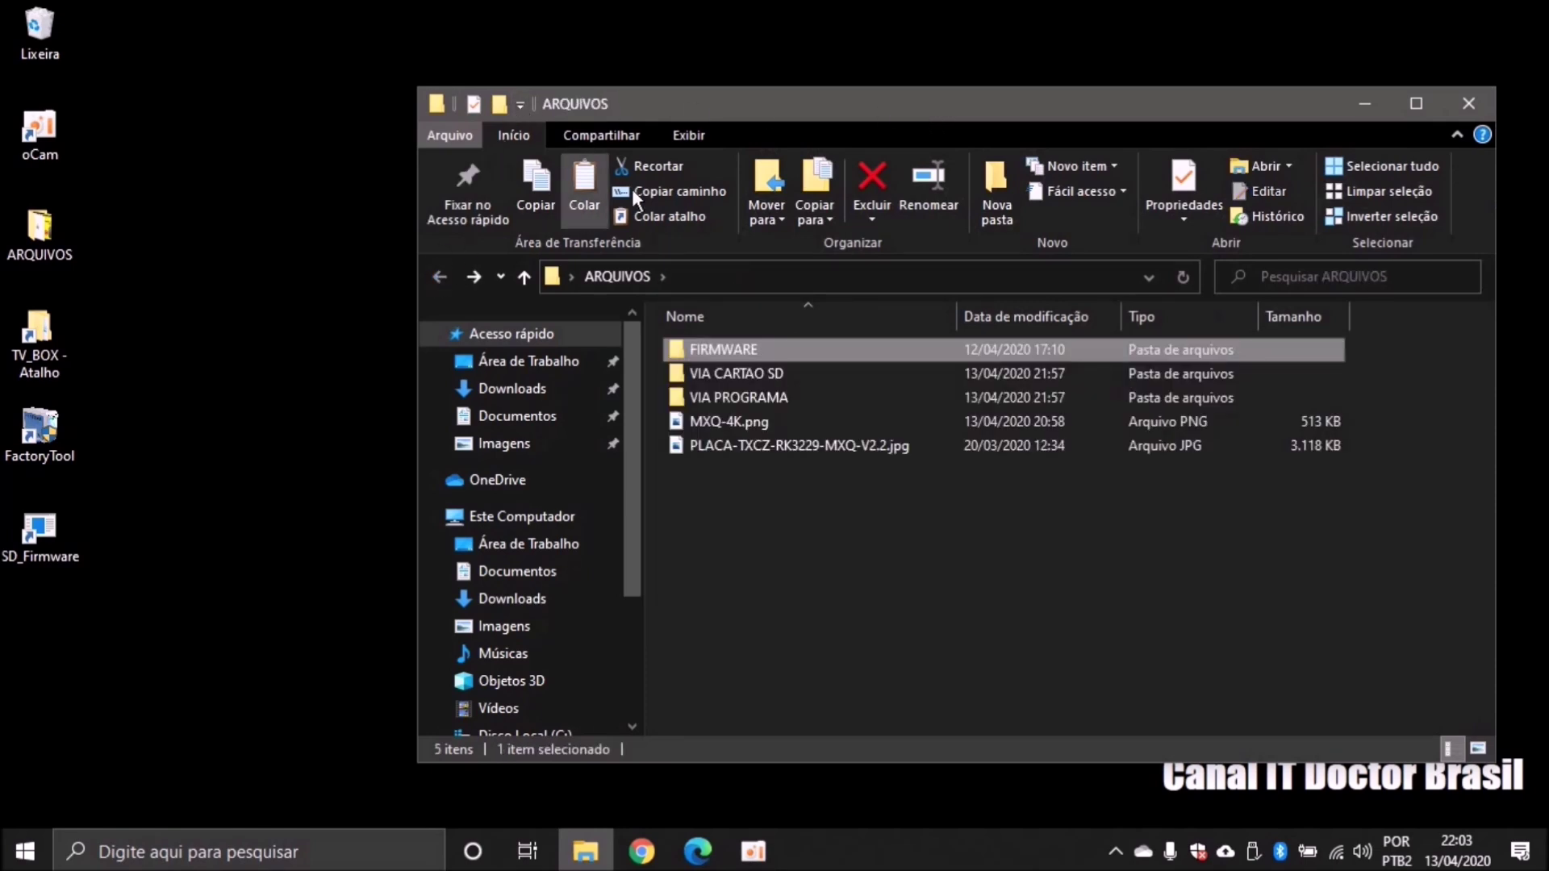
Maximize the ARQUIVOS window and run FactoryTool from the VIA PROGRAMA folder as administrator.
double_click(797, 112)
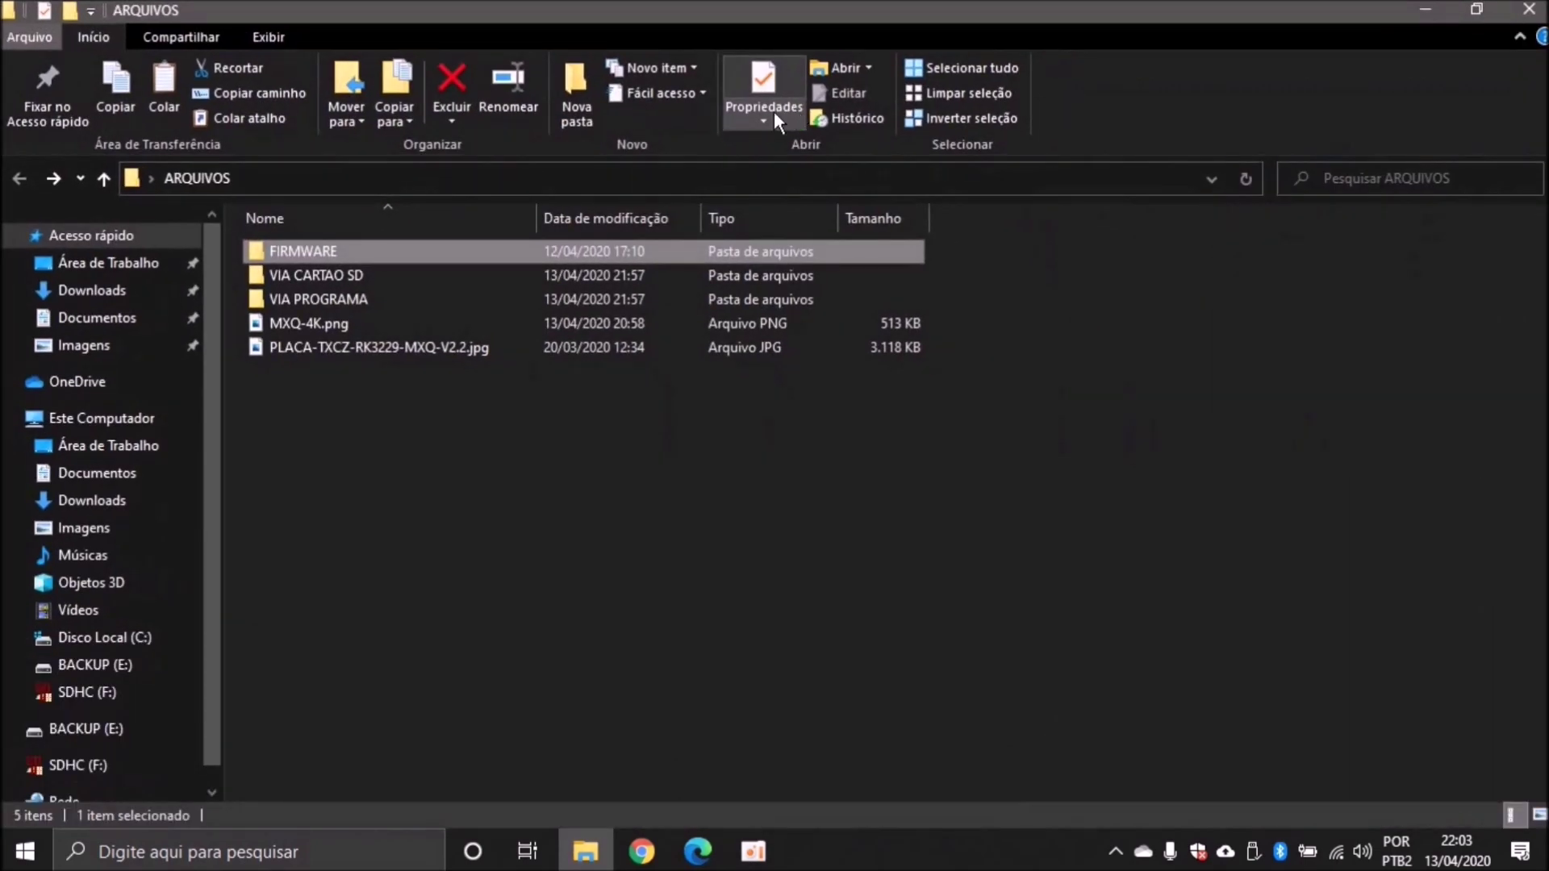
mouse_move(358, 297)
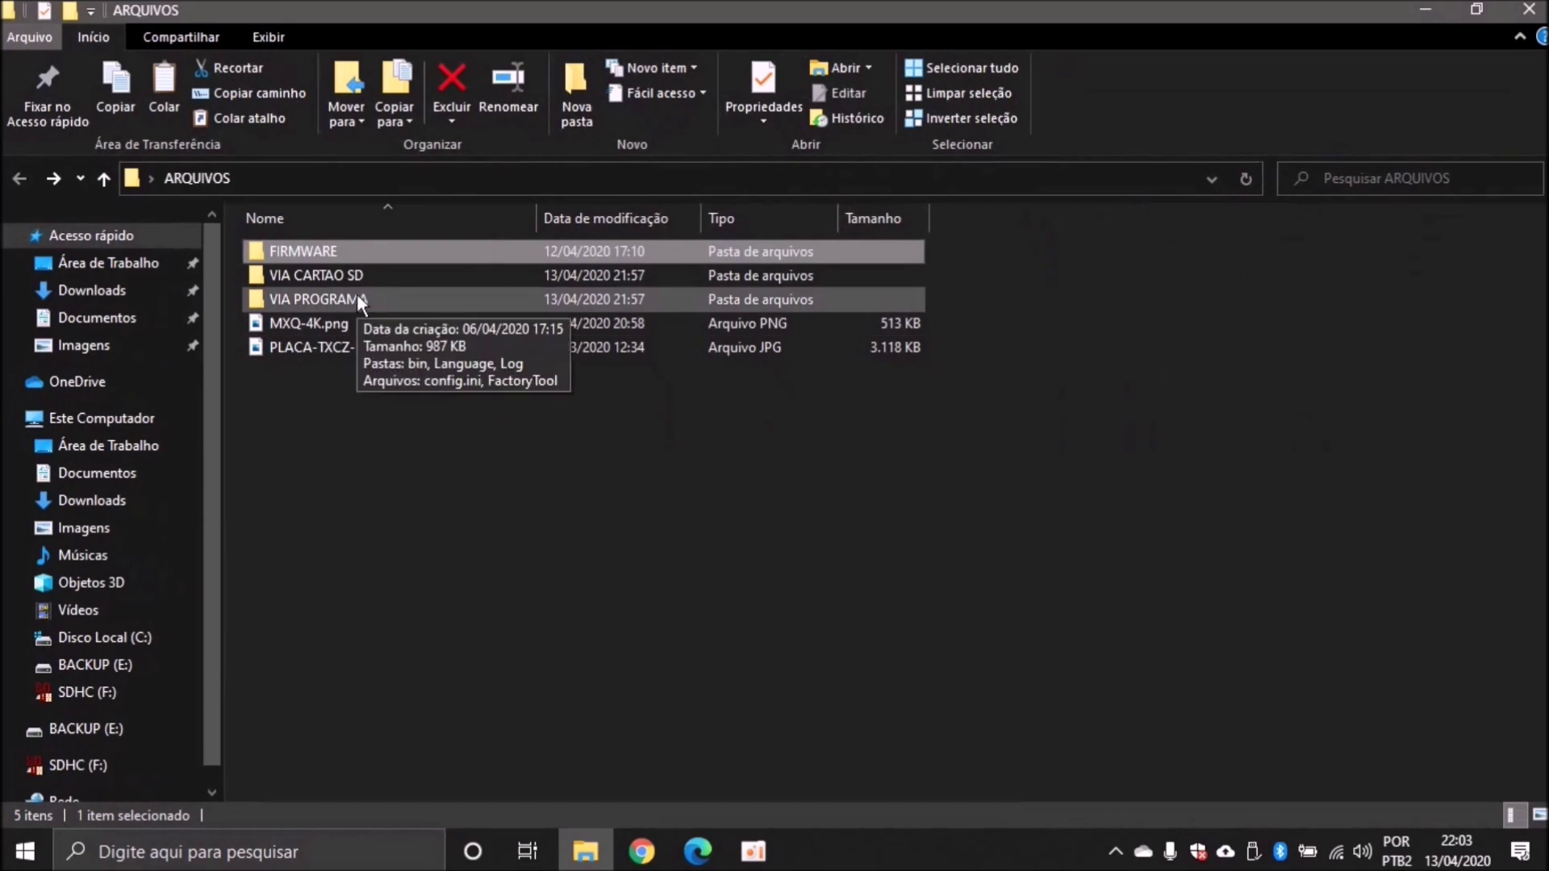
drag(580, 530, 376, 502)
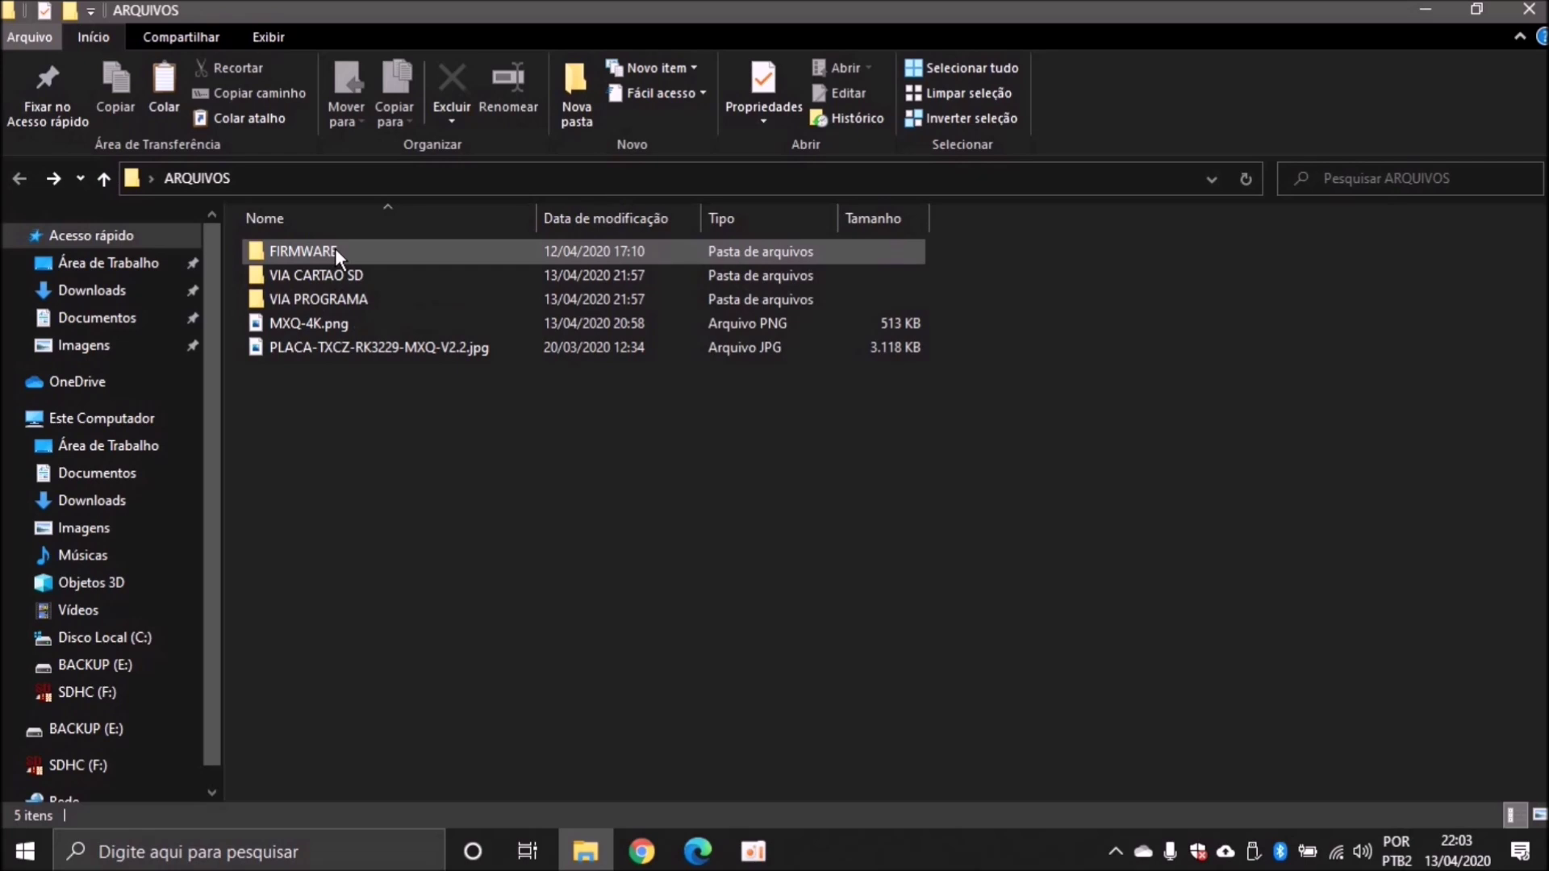
mouse_move(335, 248)
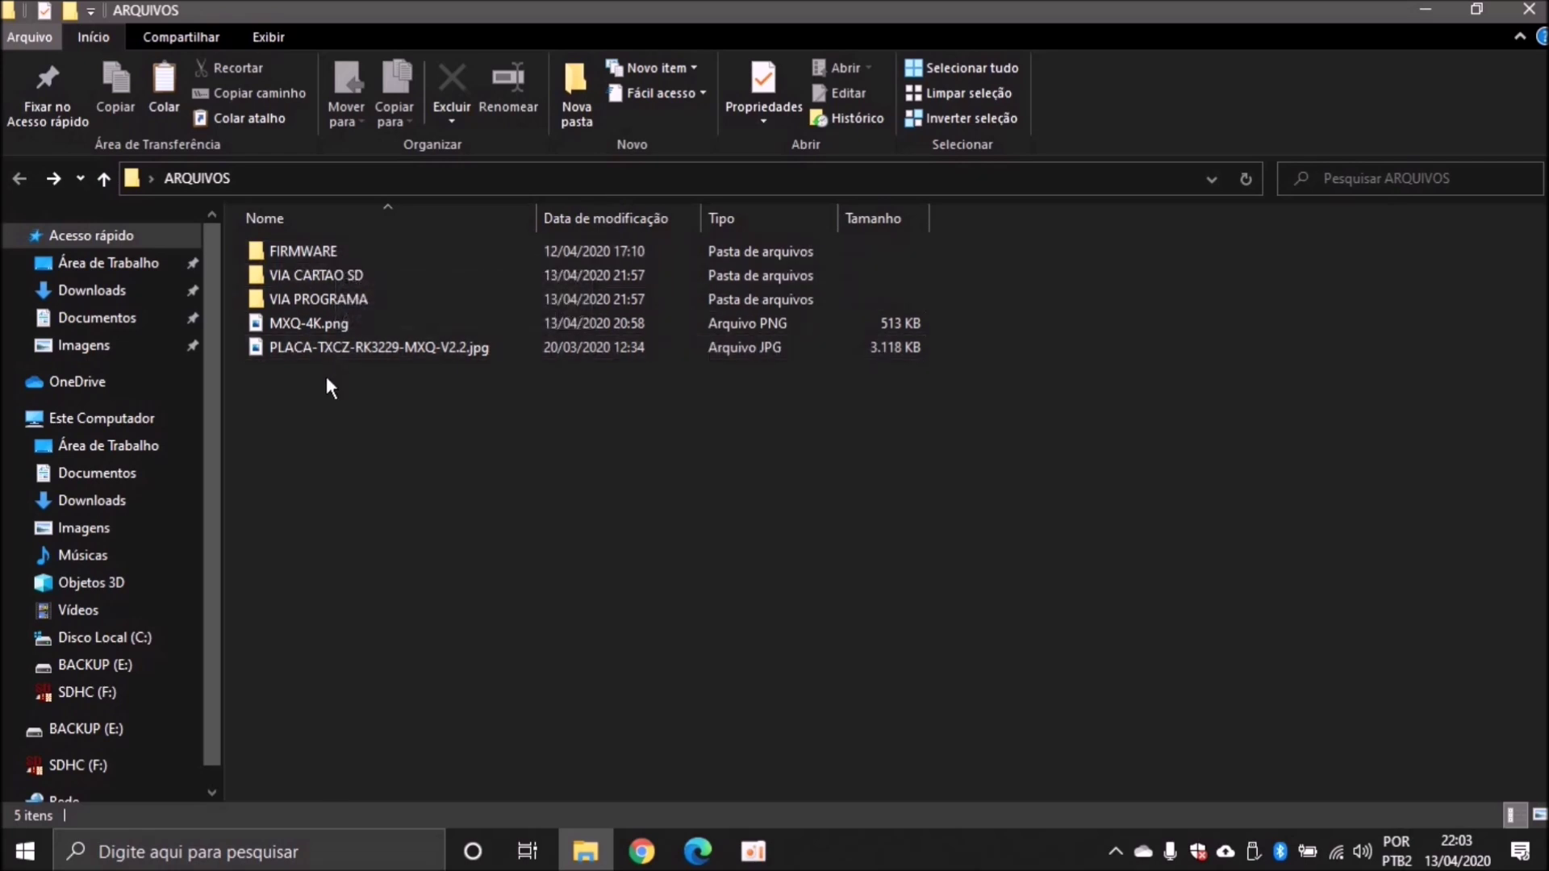
double_click(308, 297)
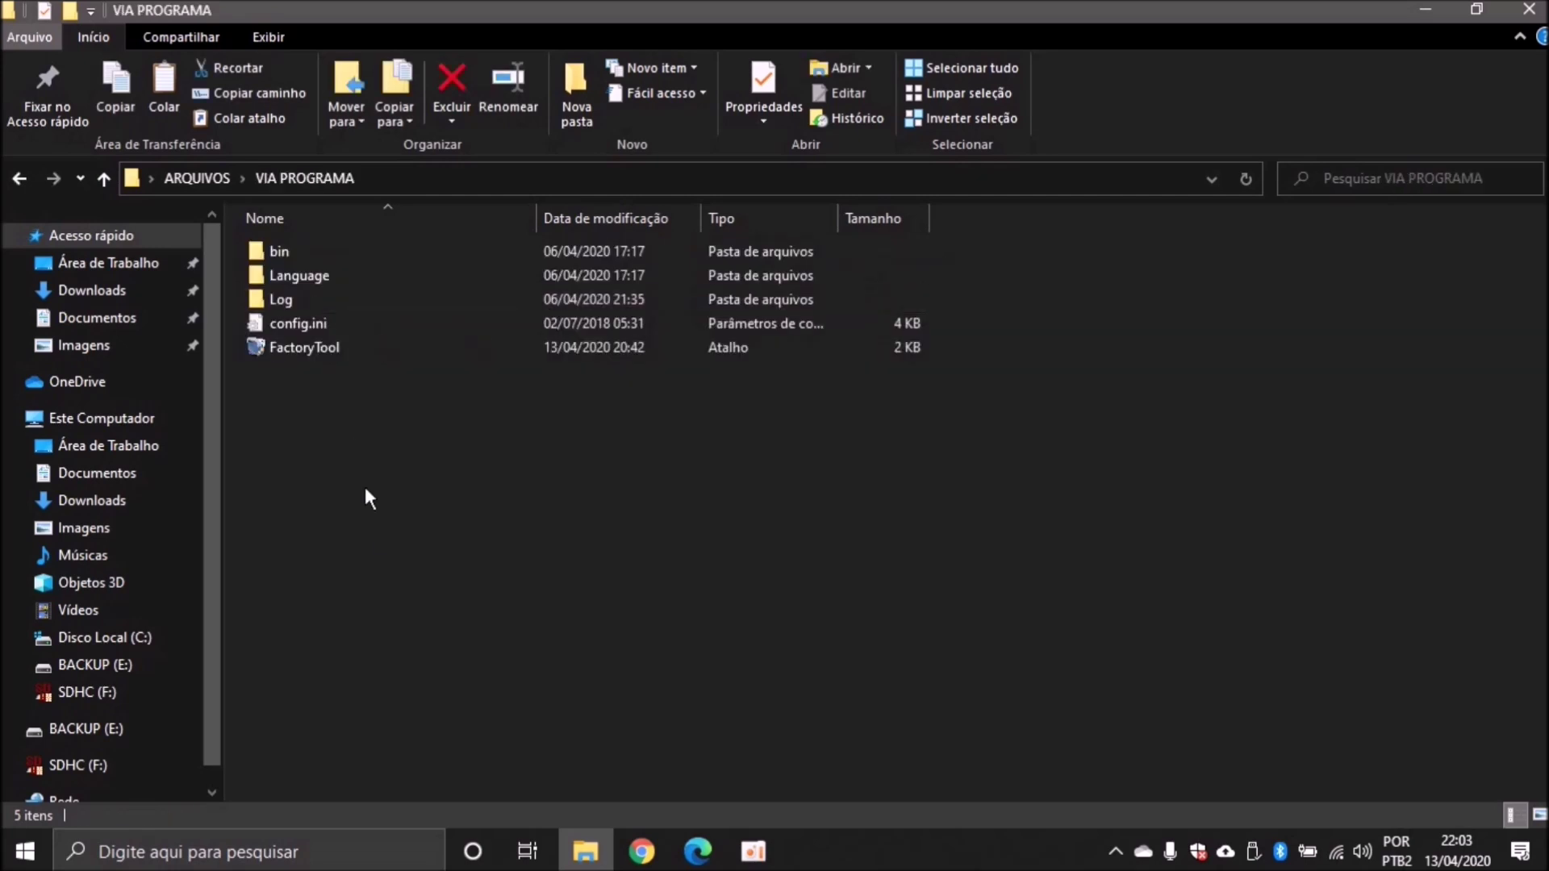
right_click(313, 347)
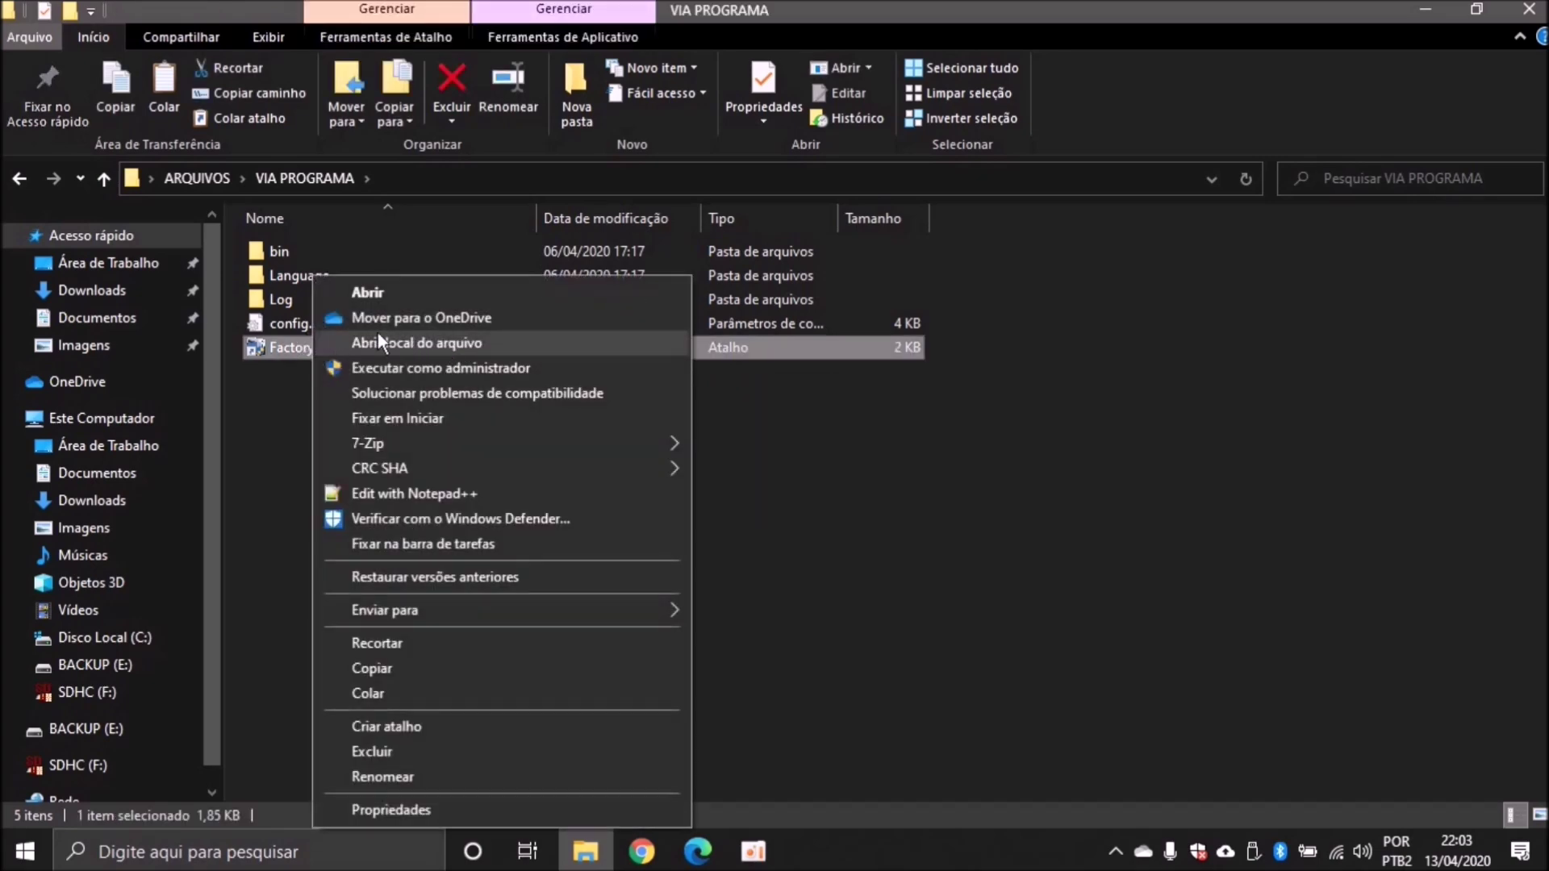
click(356, 362)
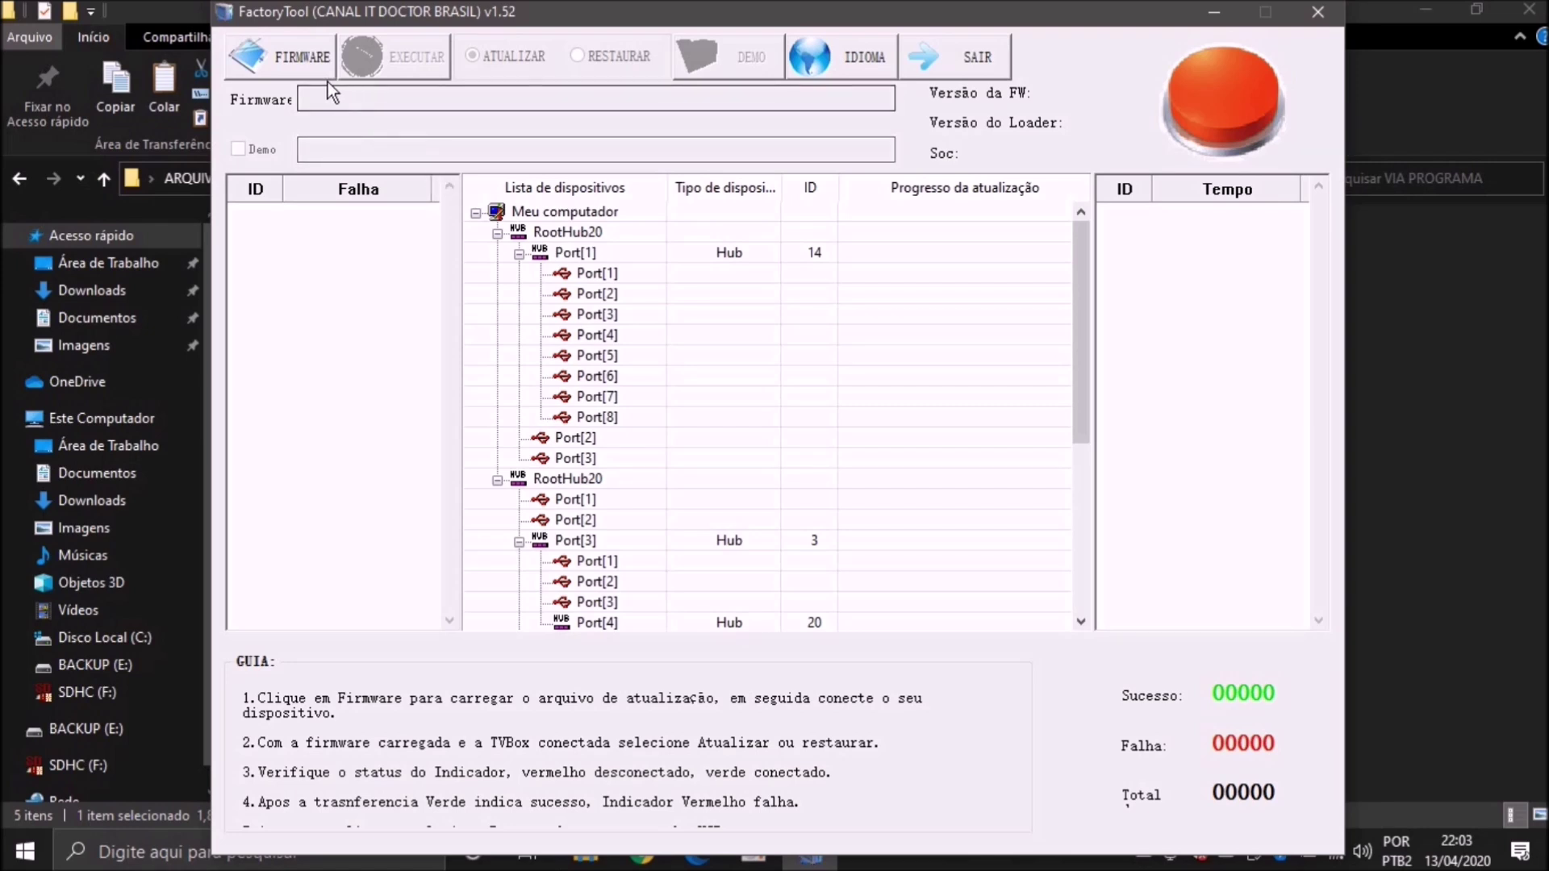
Load the firmware image TX2_3229_7.1.img from the FIRMWARE folder inside ARQUIVOS on the desktop.
click(293, 55)
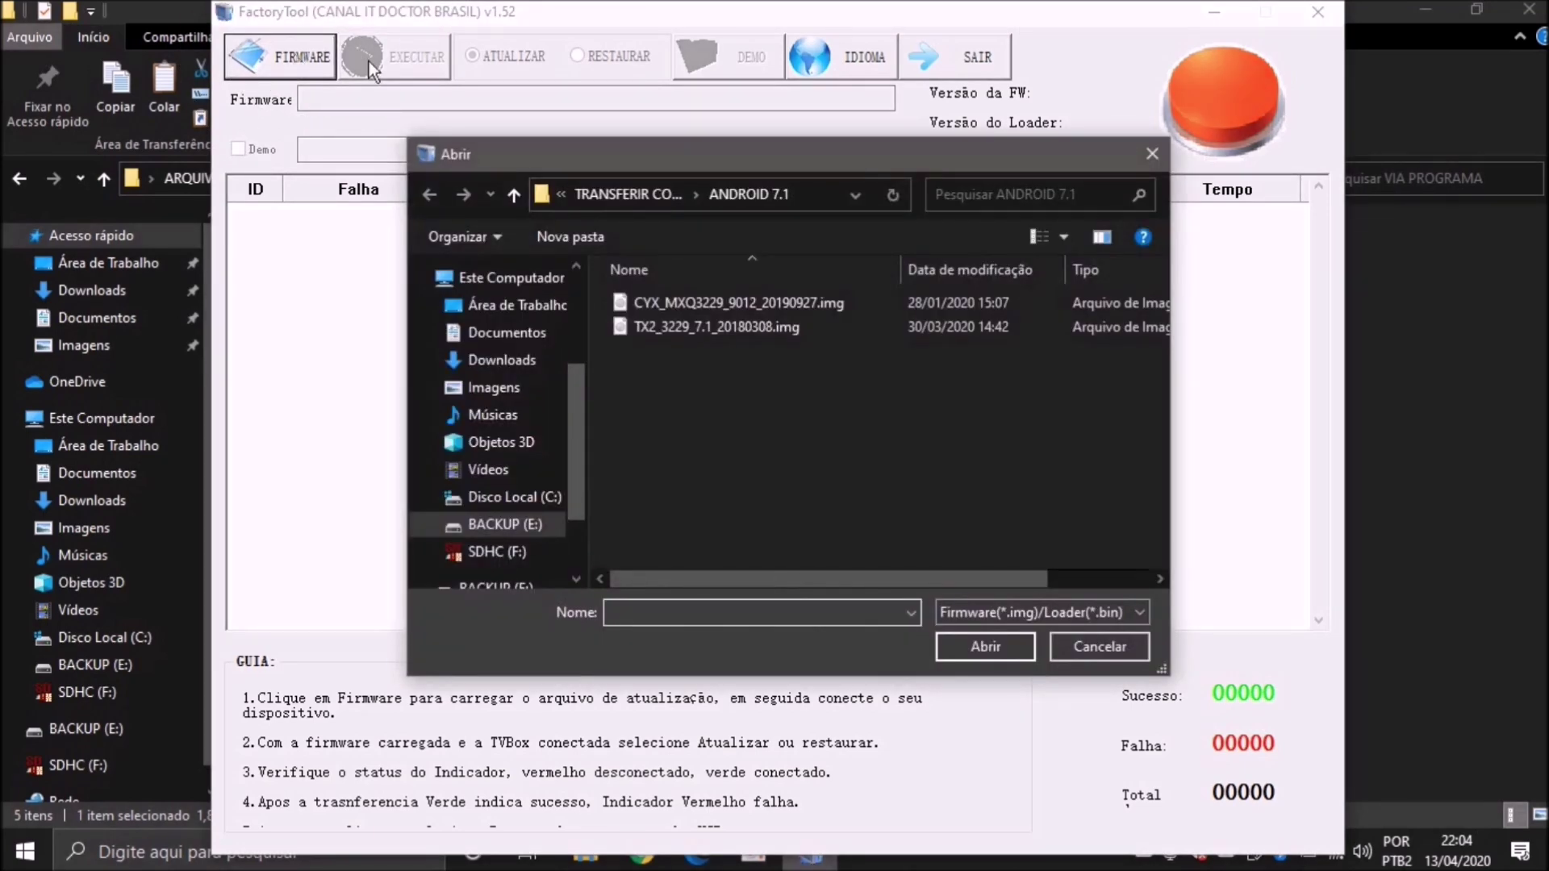
click(690, 326)
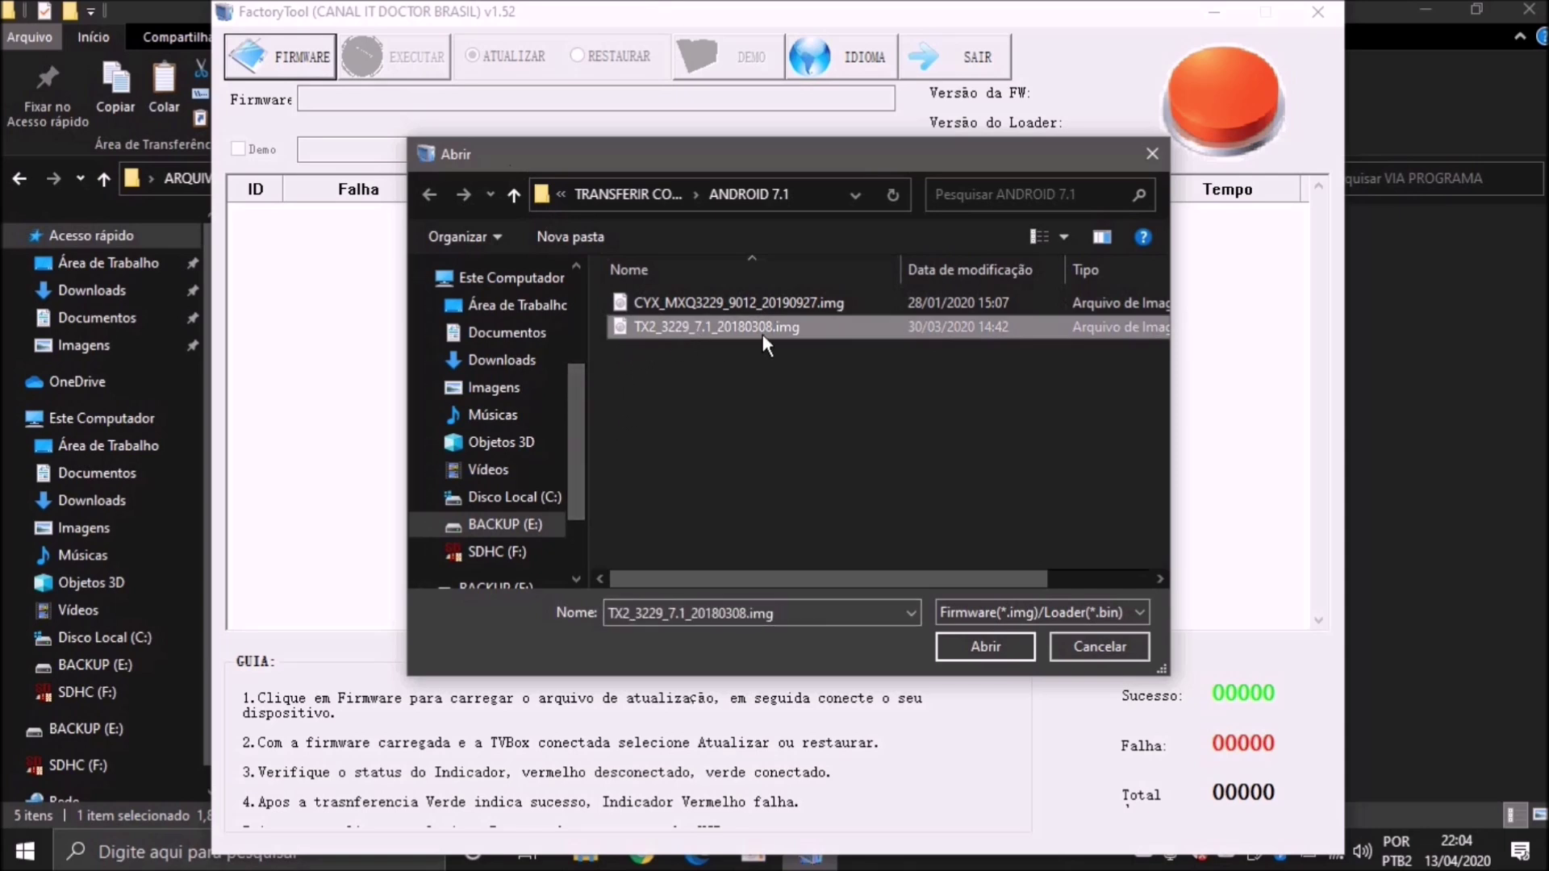
click(517, 305)
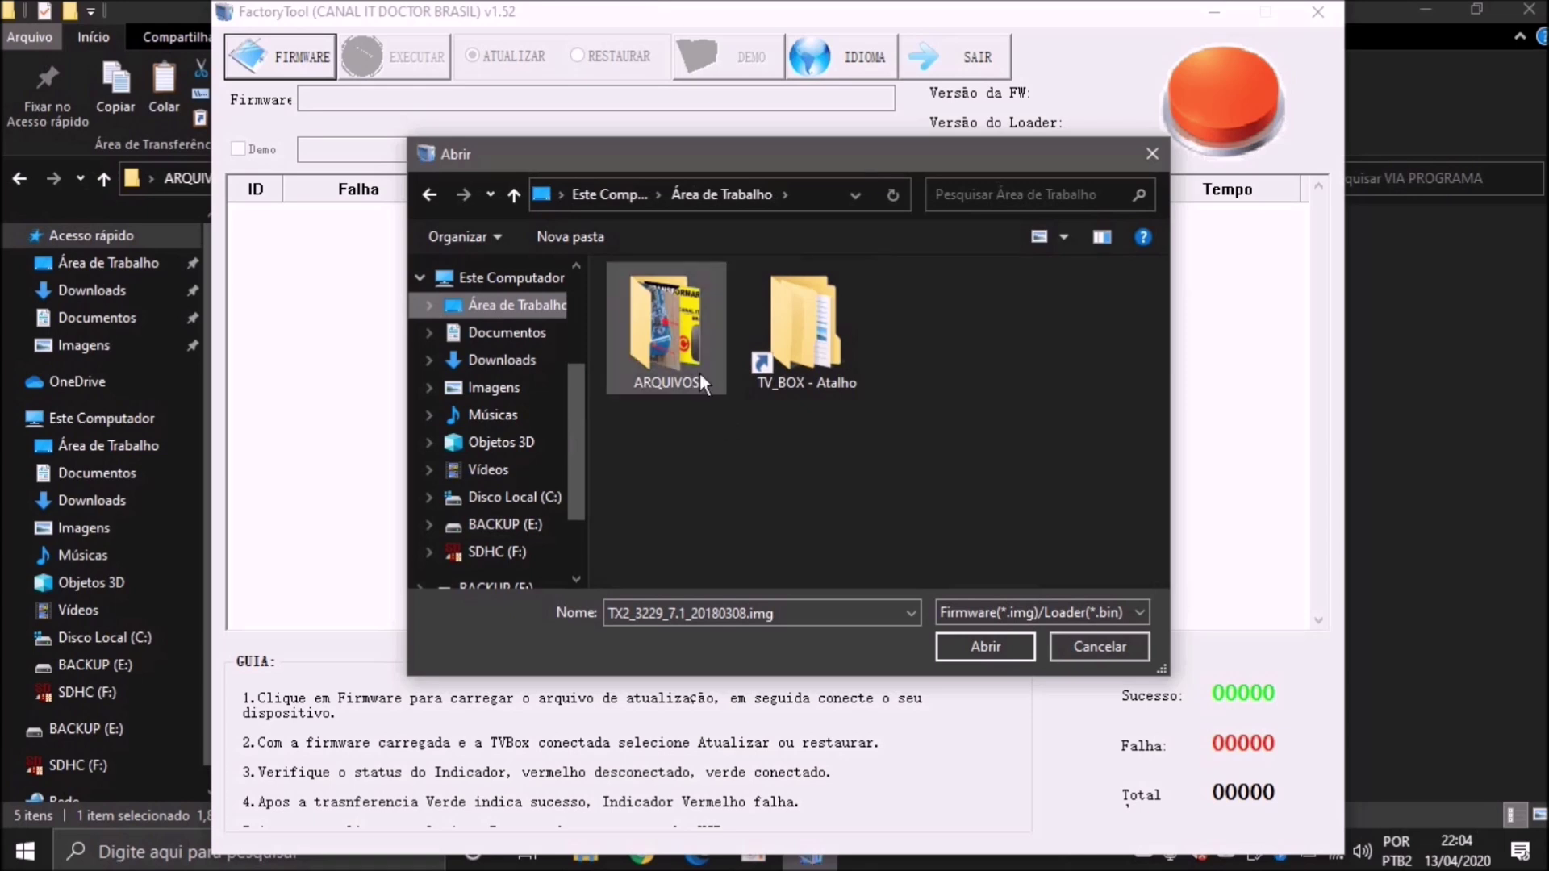
double_click(684, 346)
double_click(647, 302)
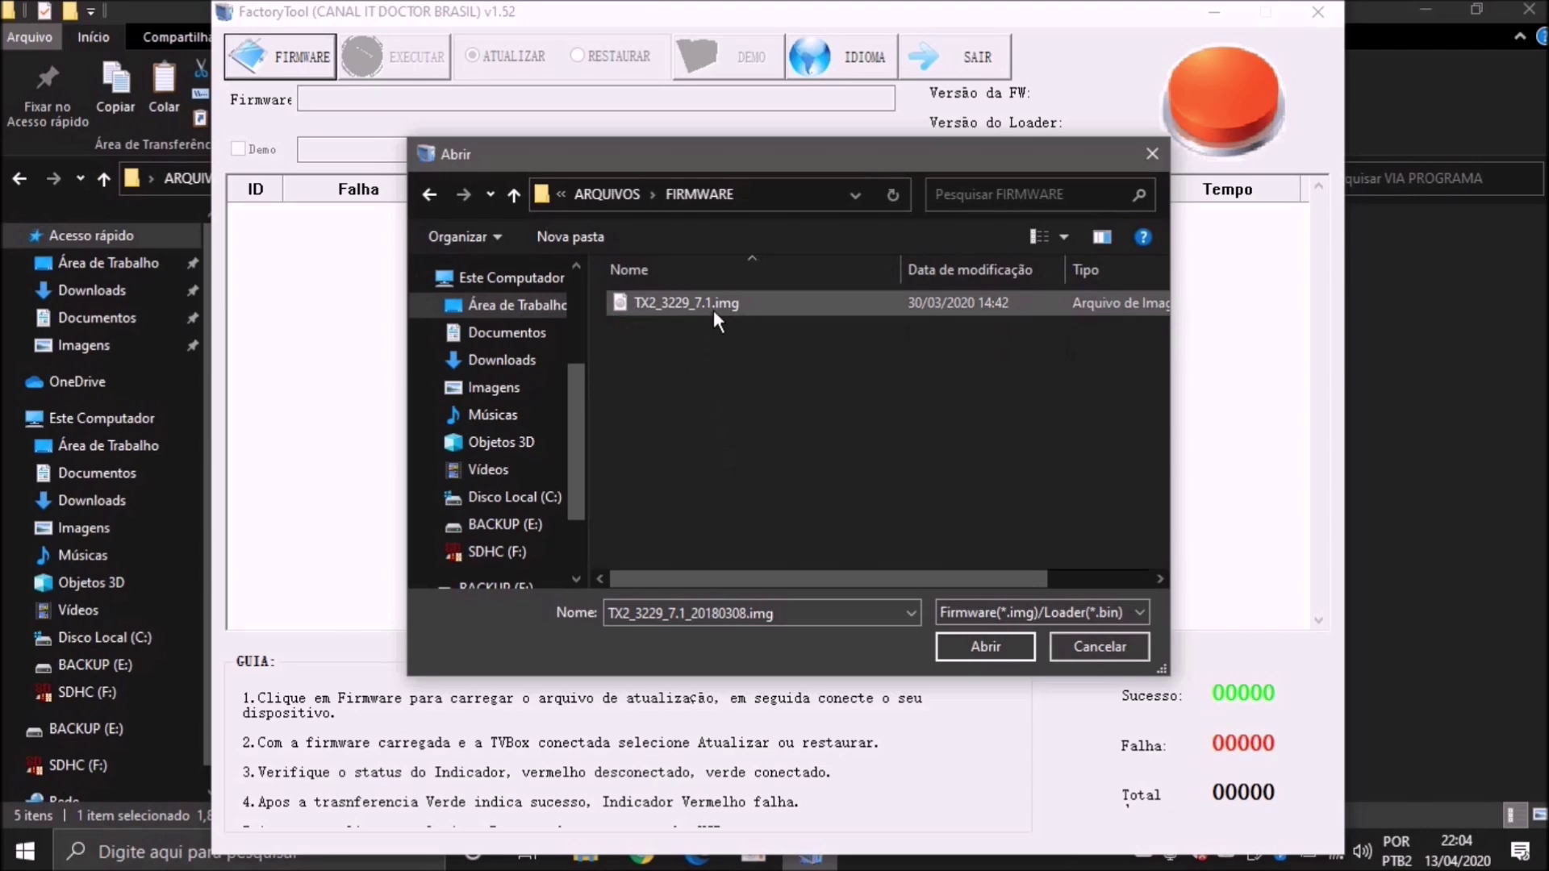
double_click(715, 303)
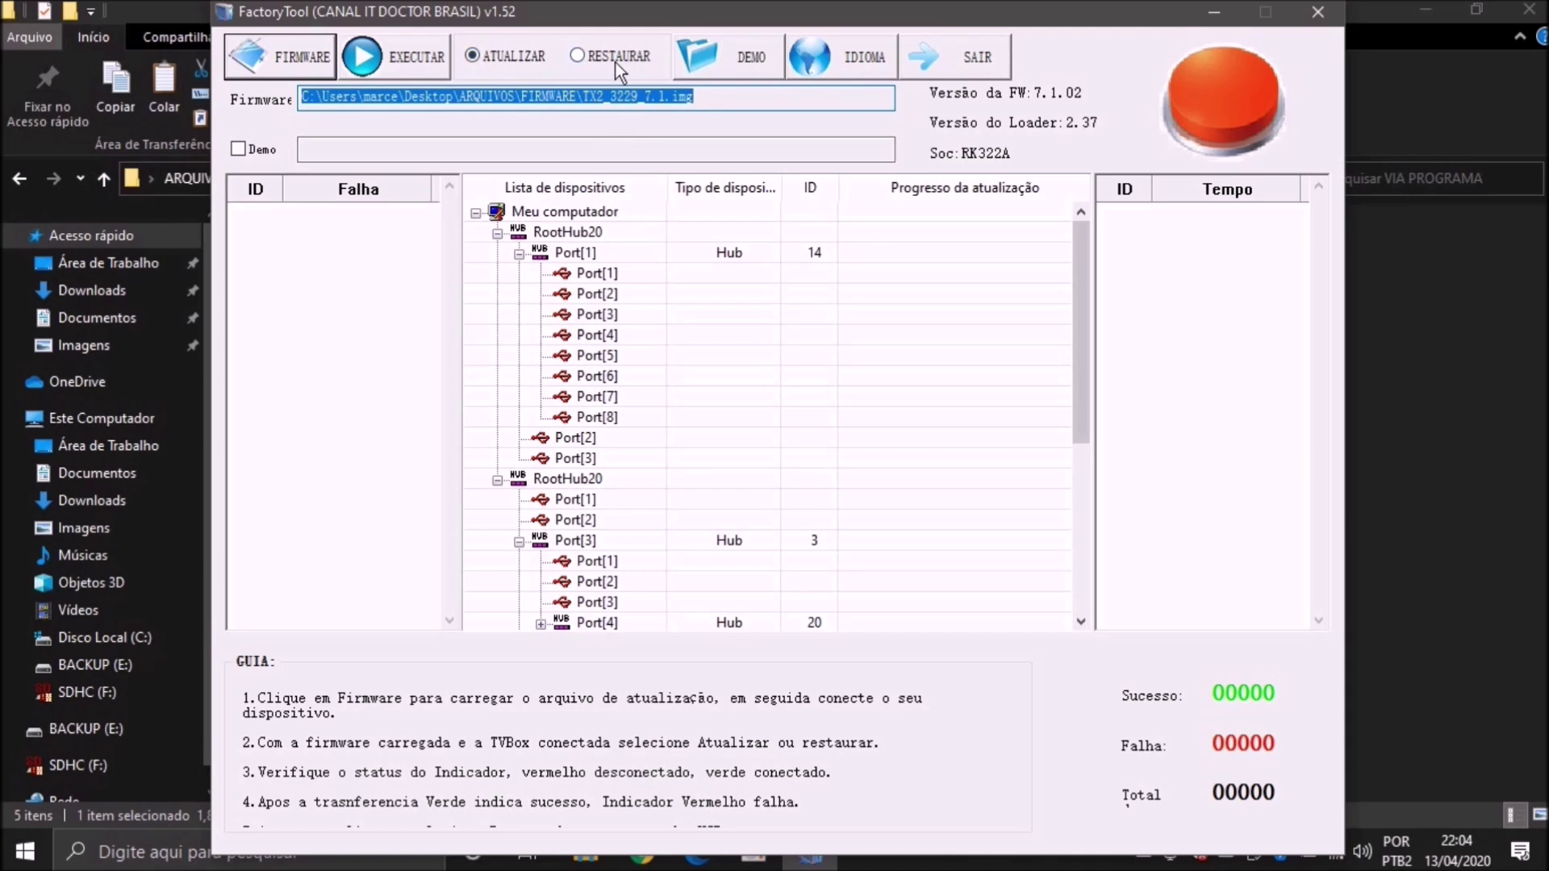
Set the mode to ATUALIZAR and, with the box connected as Loader on Port[2], start the firmware transfer.
click(509, 61)
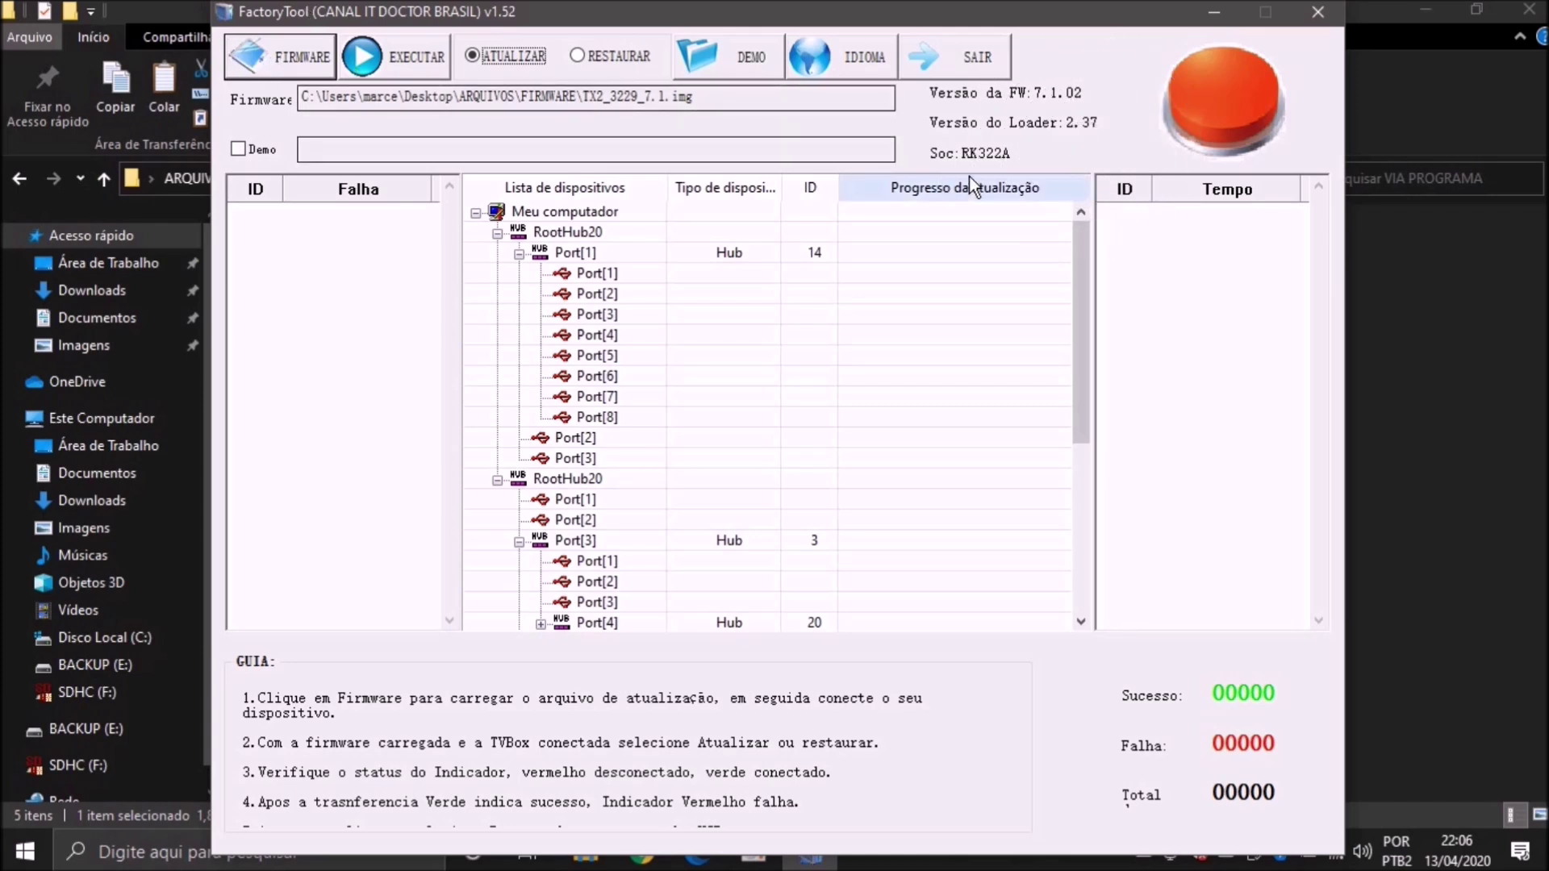
click(1081, 130)
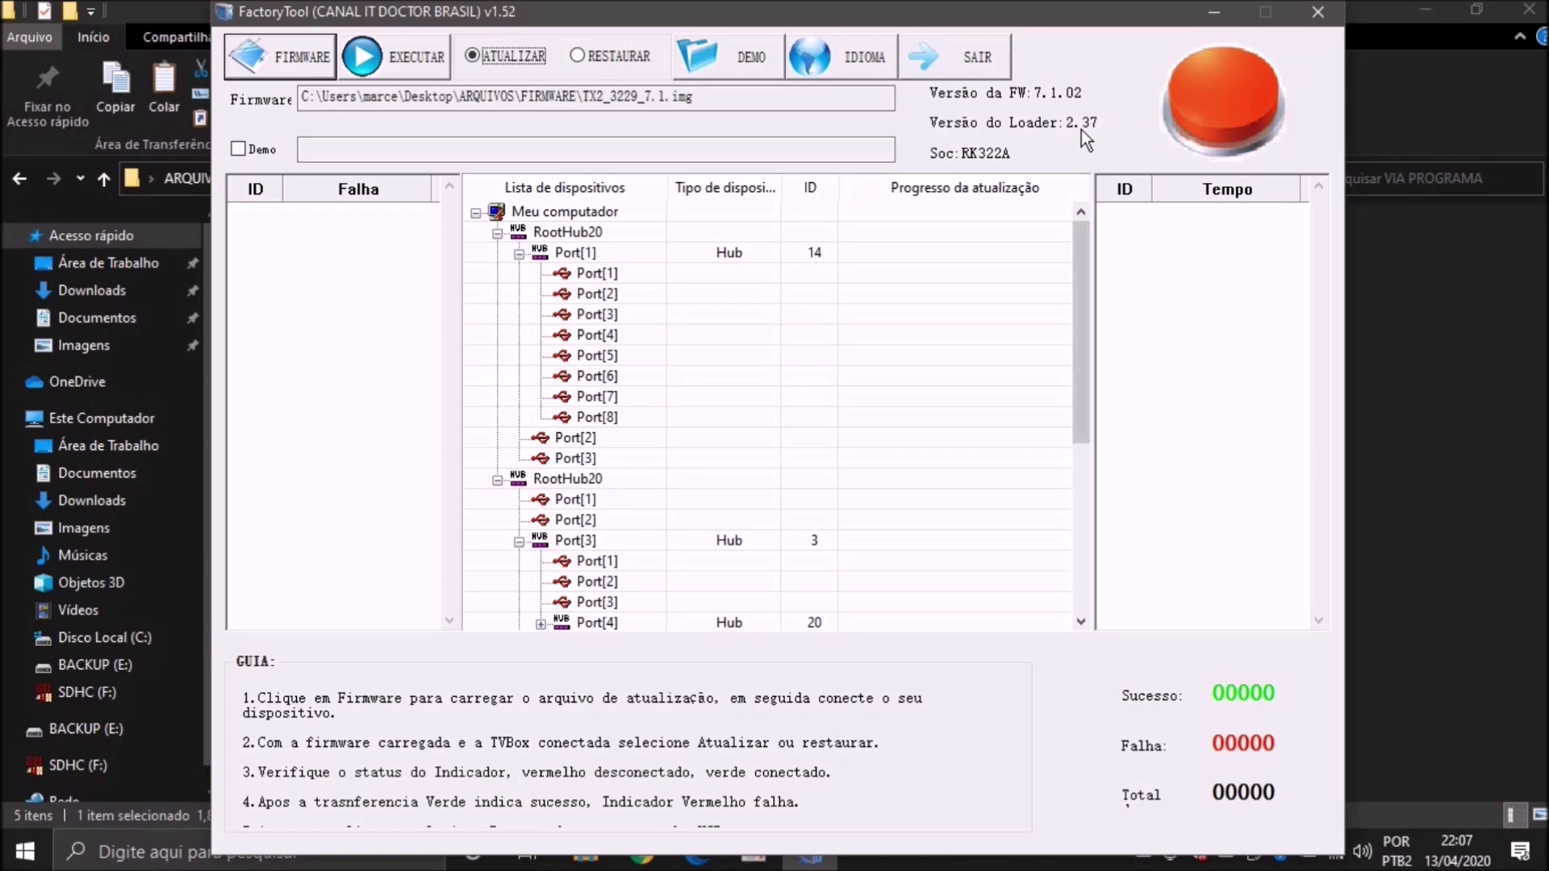
click(1081, 129)
click(557, 518)
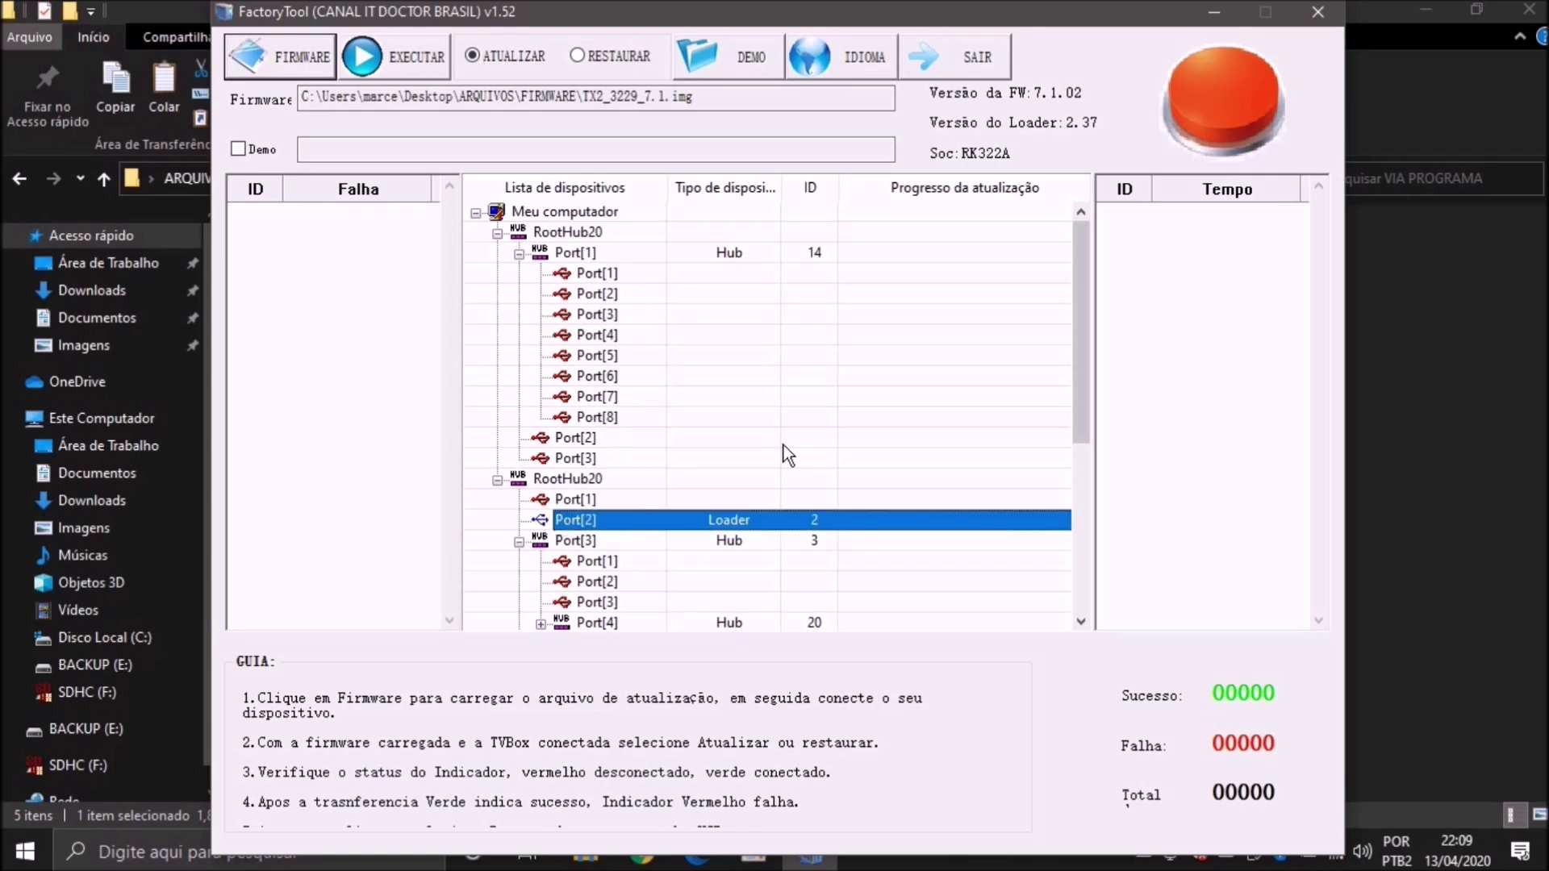
click(800, 531)
click(373, 60)
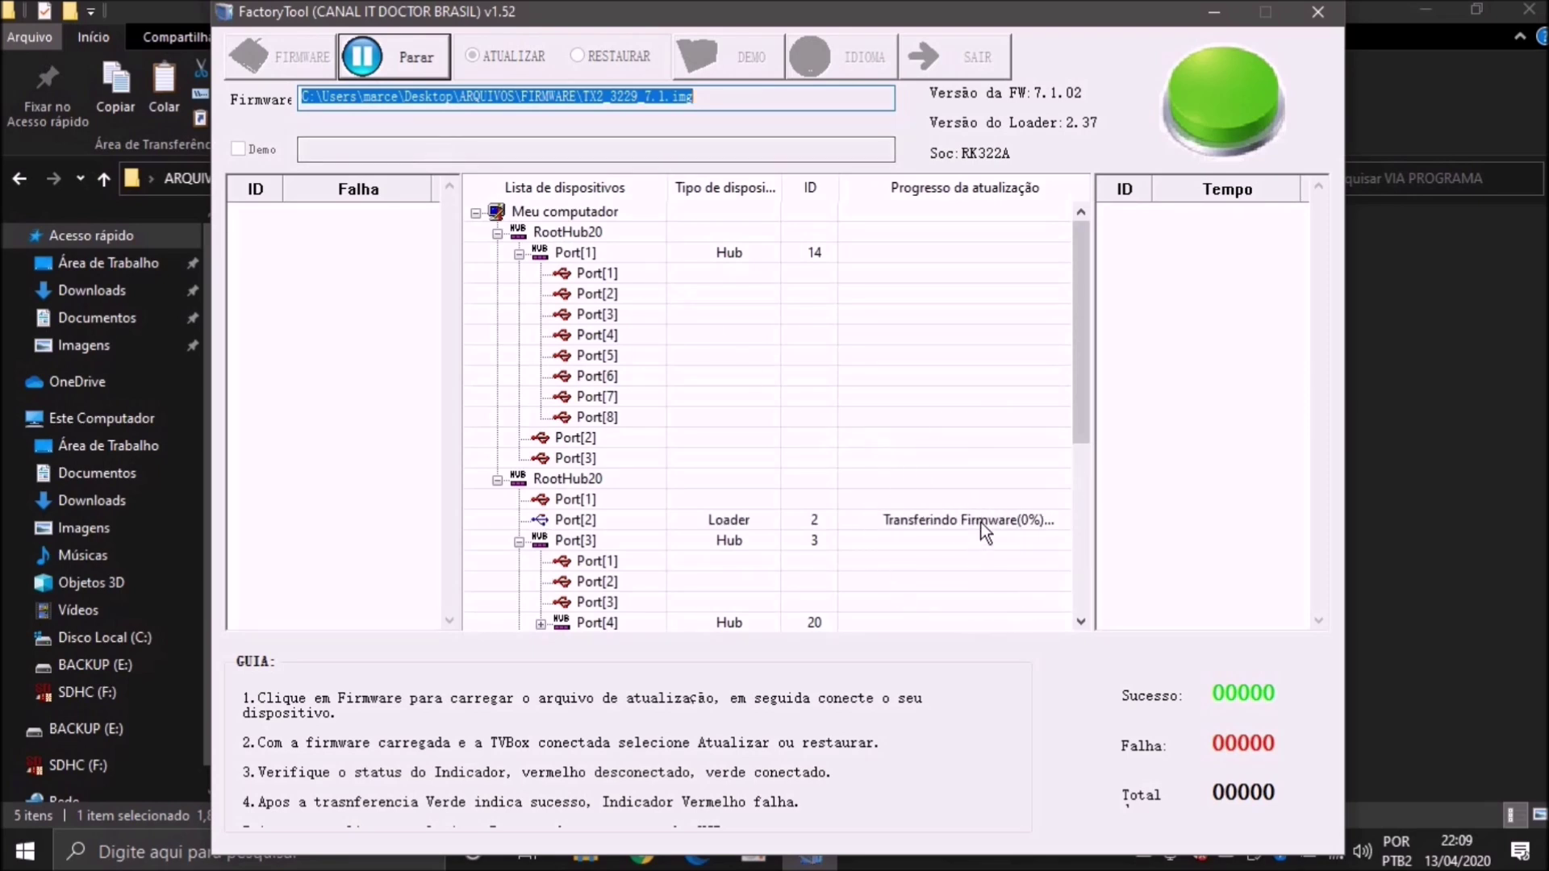
click(981, 523)
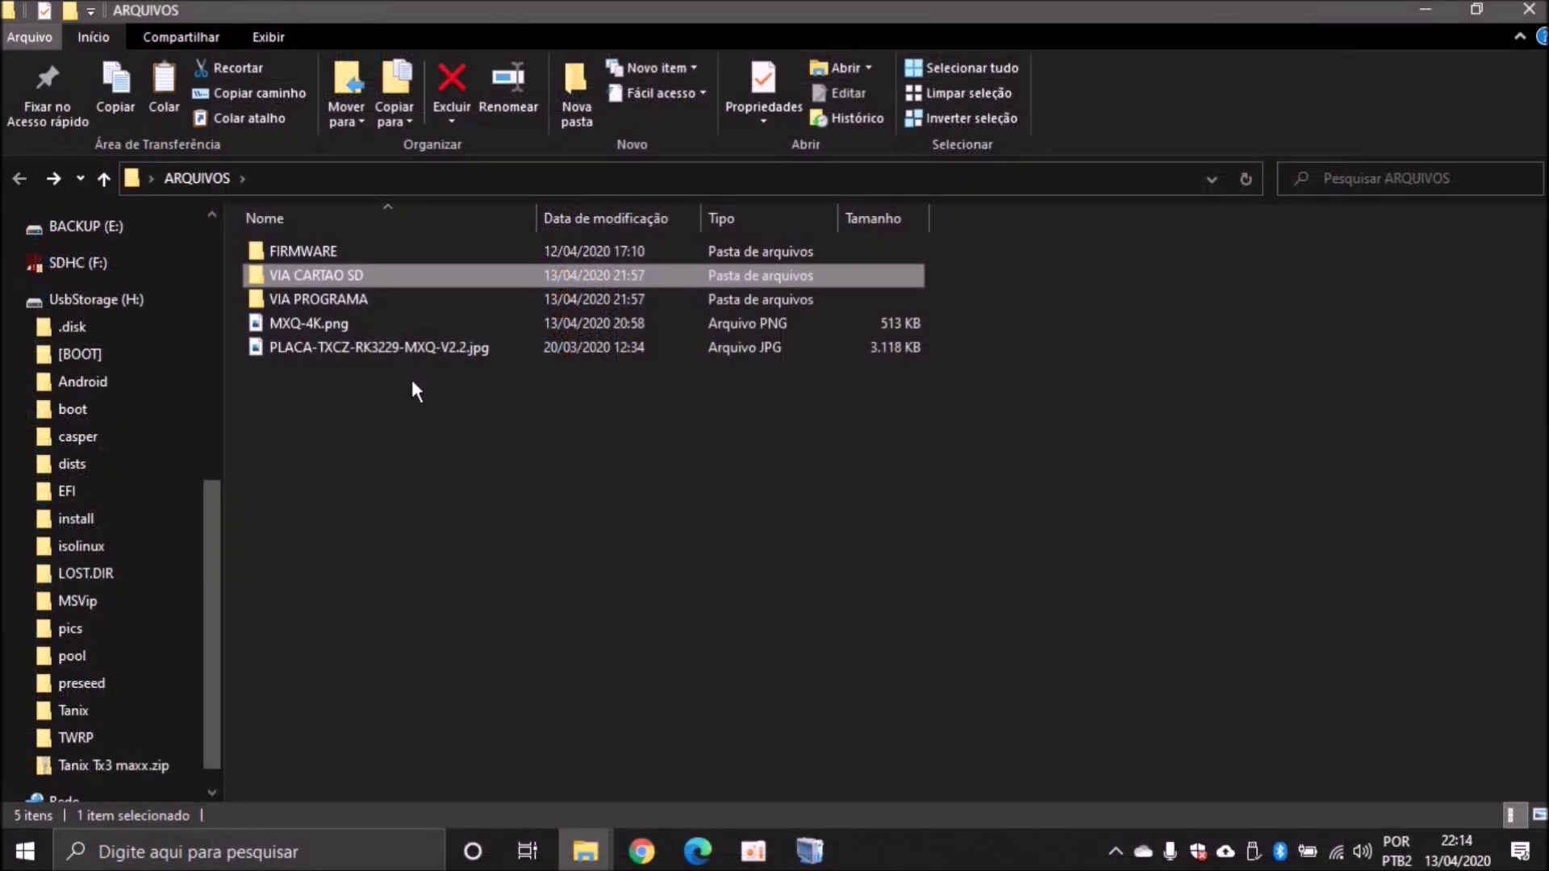
Open the VIA CARTAO SD folder in ARQUIVOS and run the SD_Firmware shortcut as administrator.
click(354, 284)
double_click(353, 284)
drag(423, 468, 302, 417)
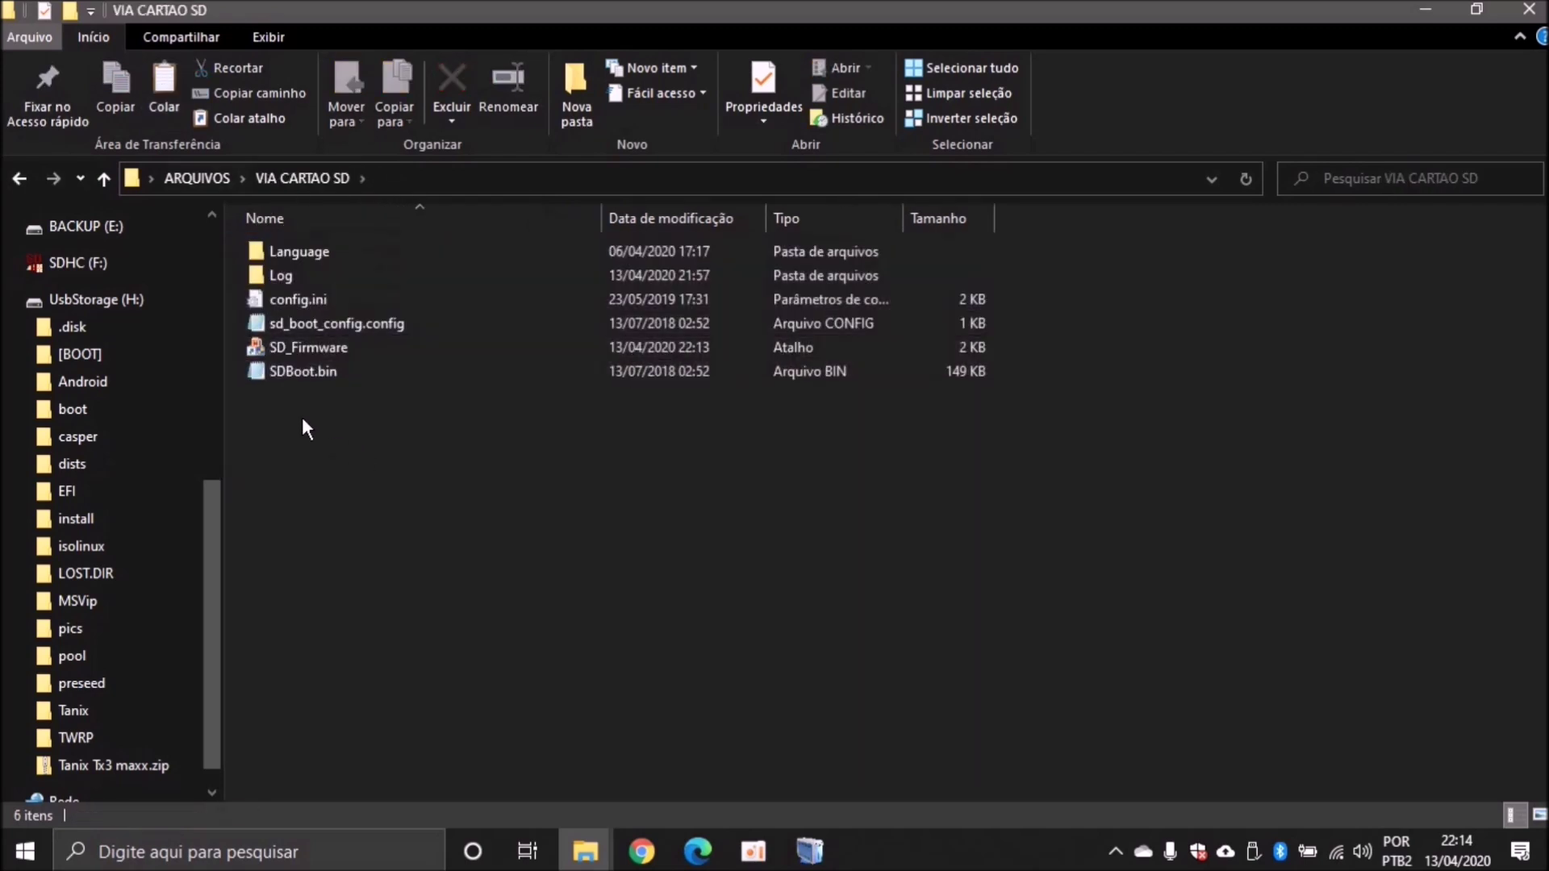
right_click(361, 352)
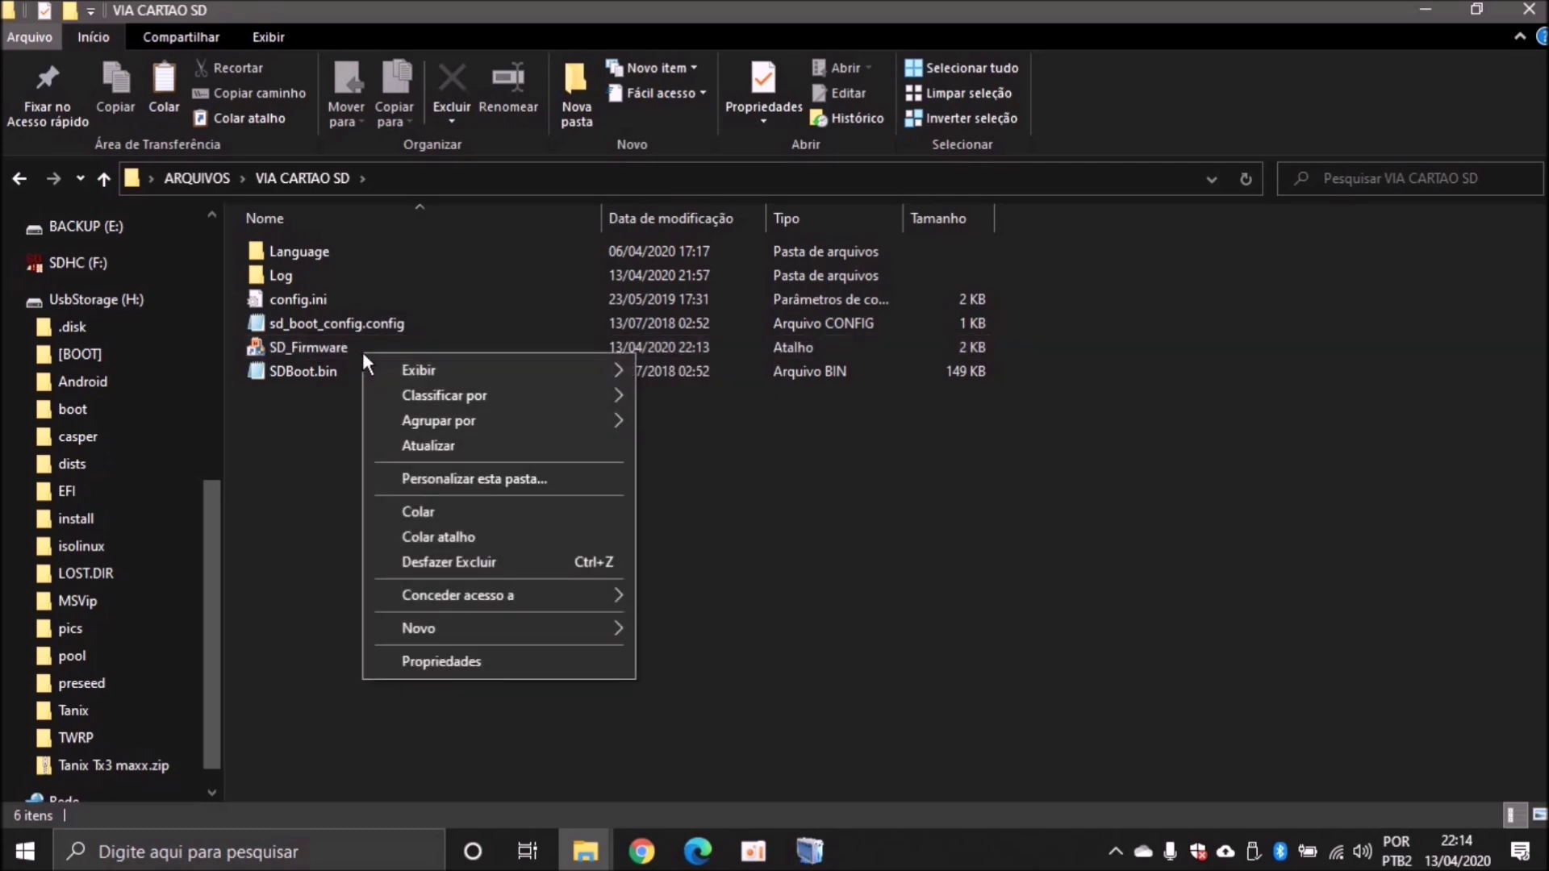
click(308, 349)
right_click(308, 343)
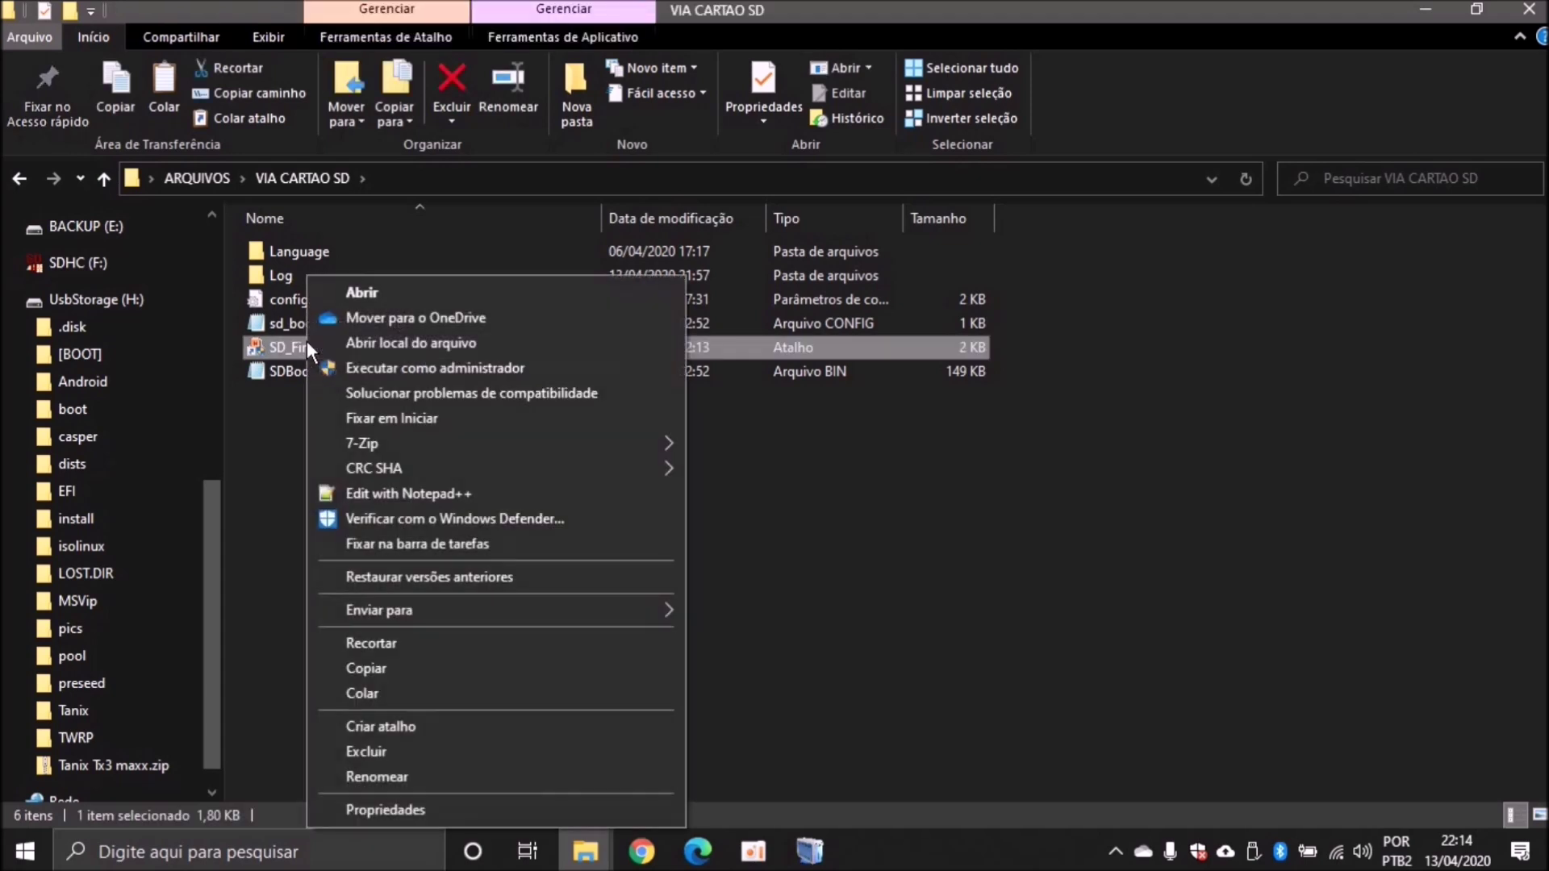
click(390, 367)
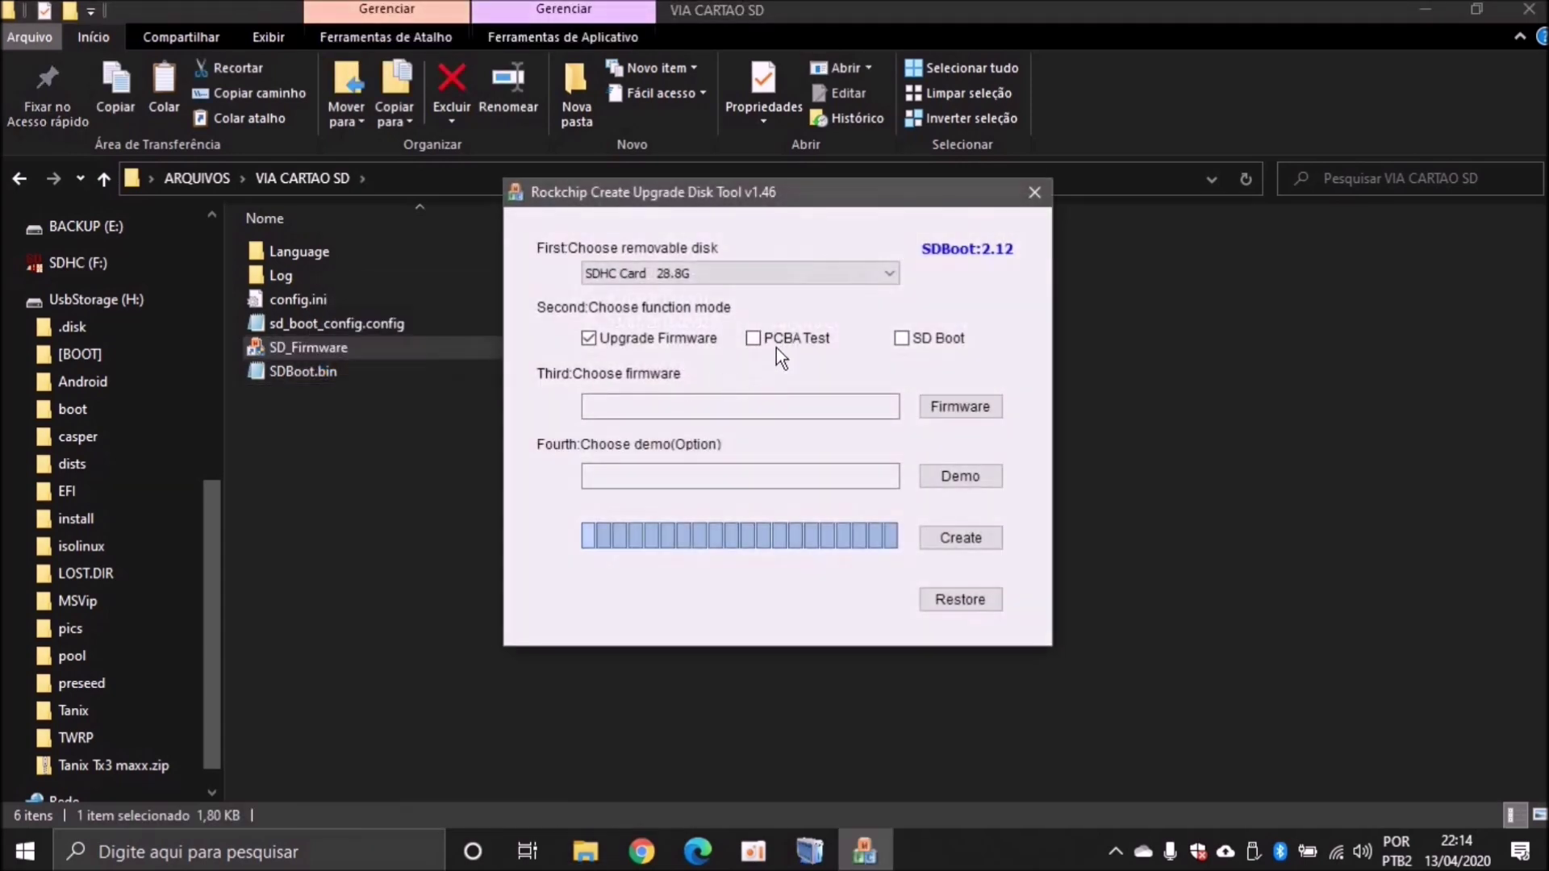
Review the available removable disks and keep SDHC Card 28.8G as the target.
drag(767, 200, 750, 276)
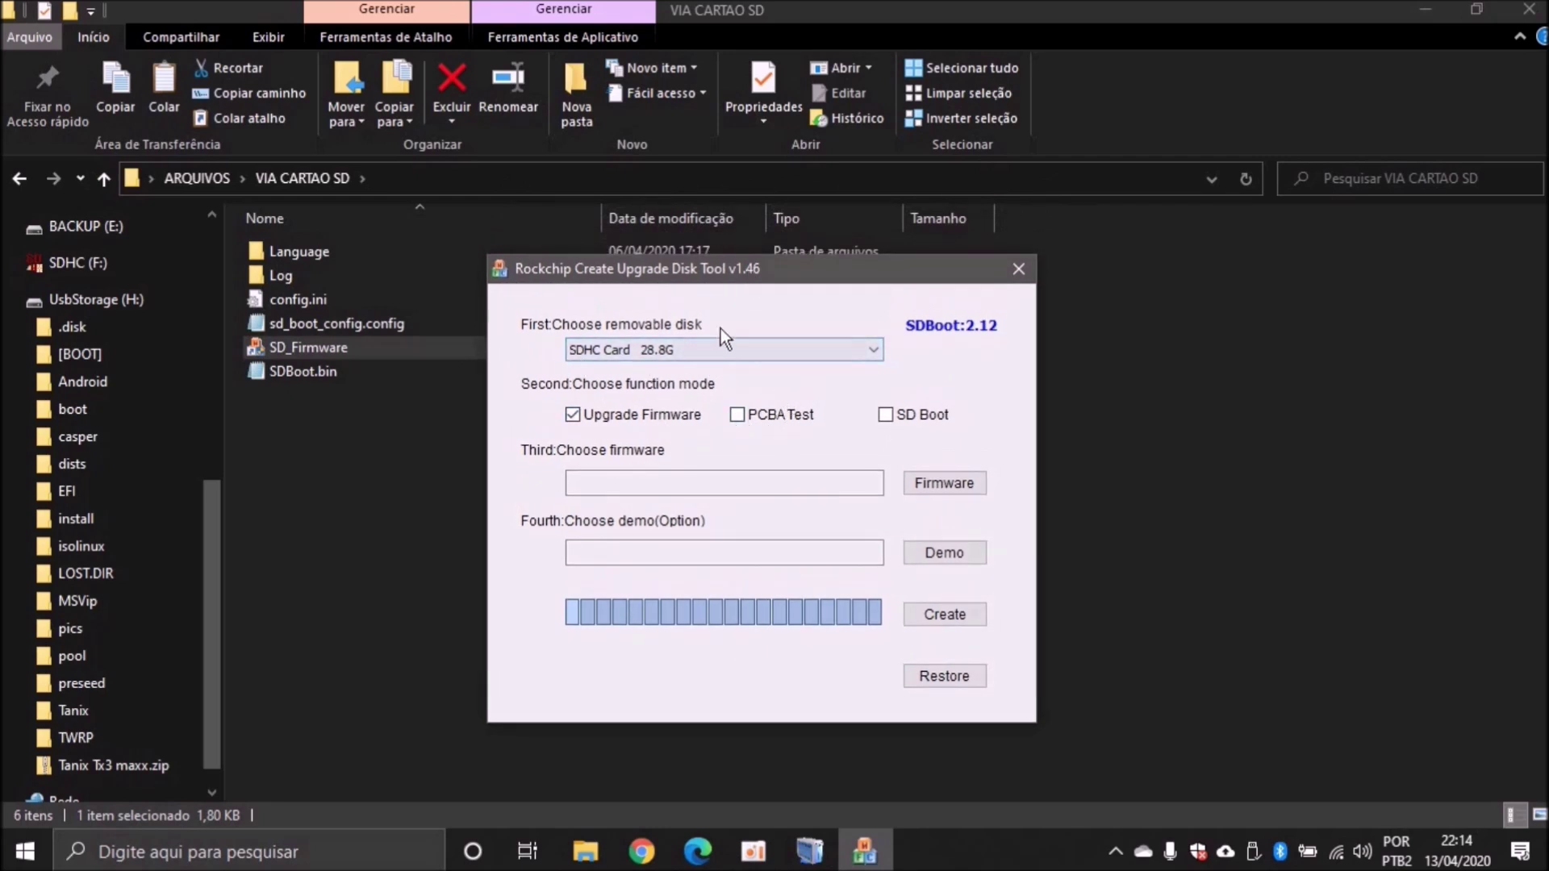
click(678, 349)
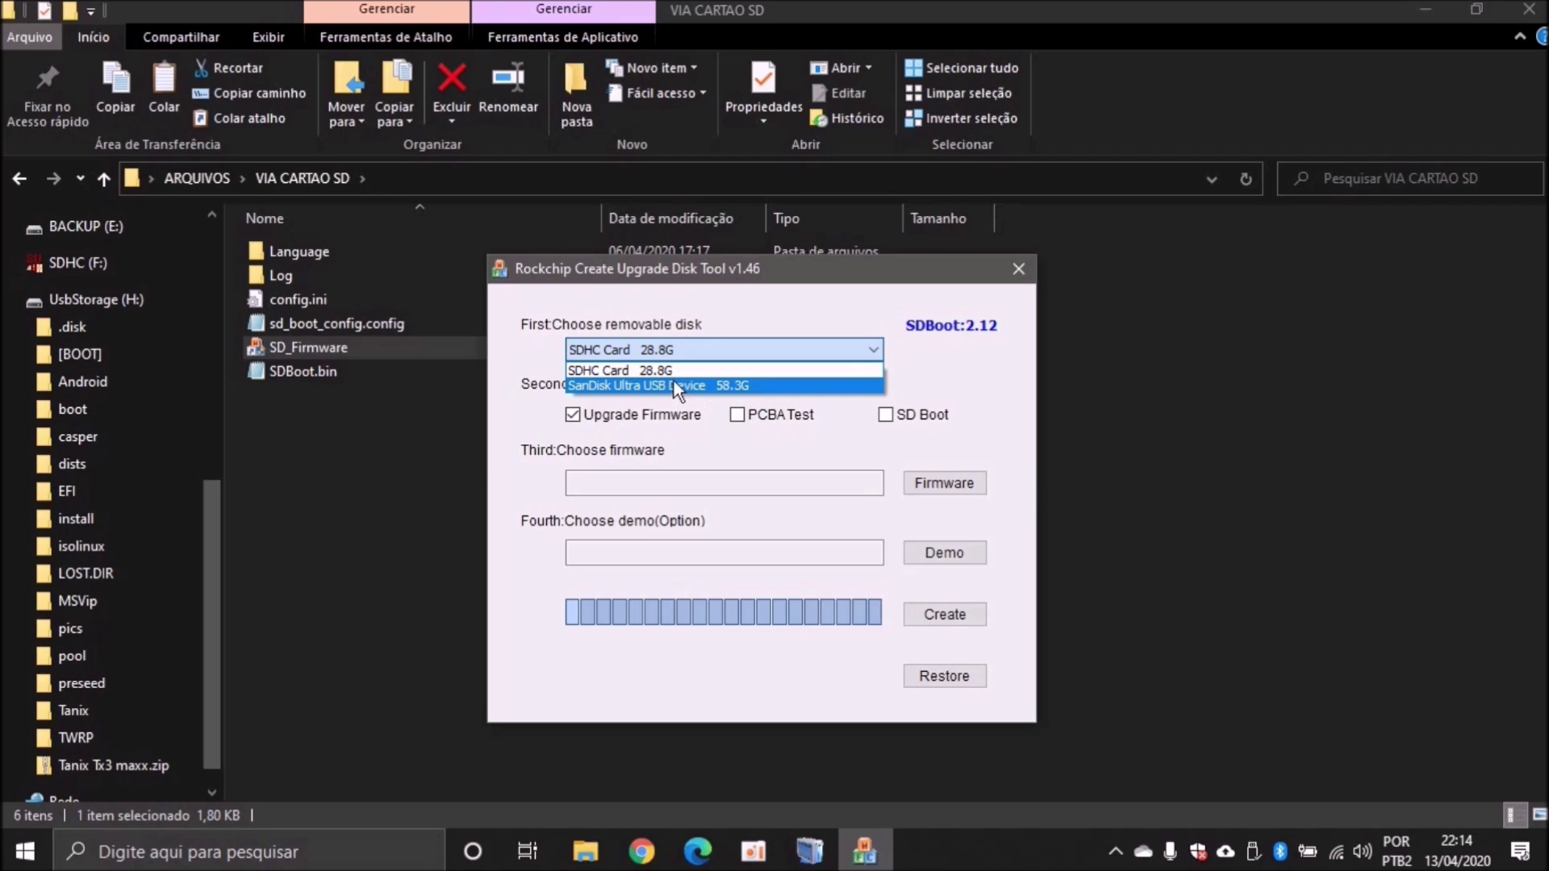
click(713, 321)
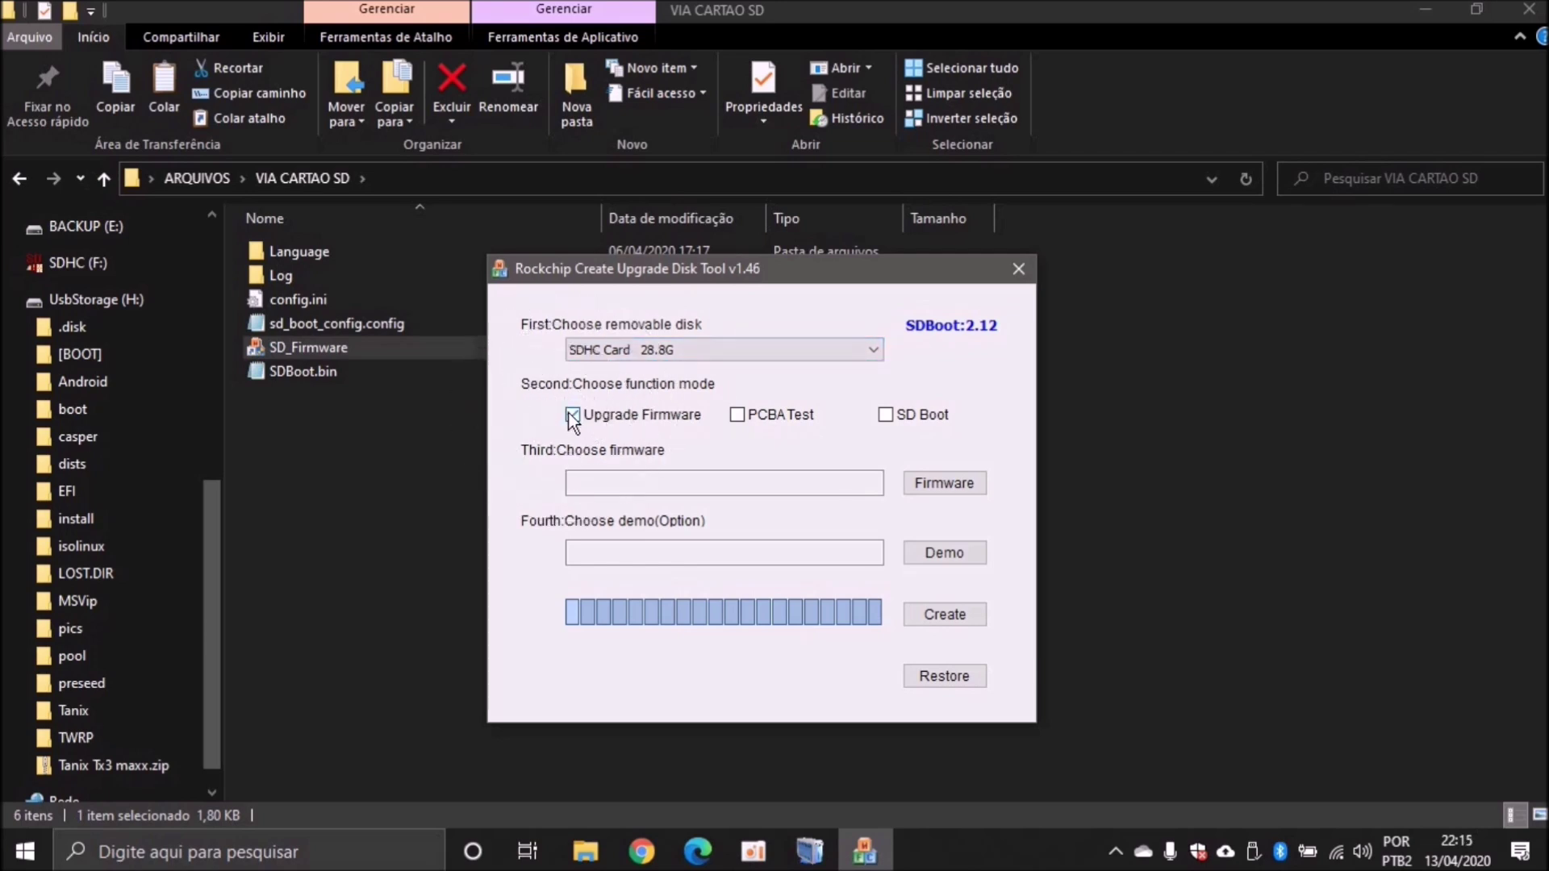
Choose TX2_3229_7.1.img from the FIRMWARE folder in ARQUIVOS as the firmware and create the SD upgrade card.
click(940, 484)
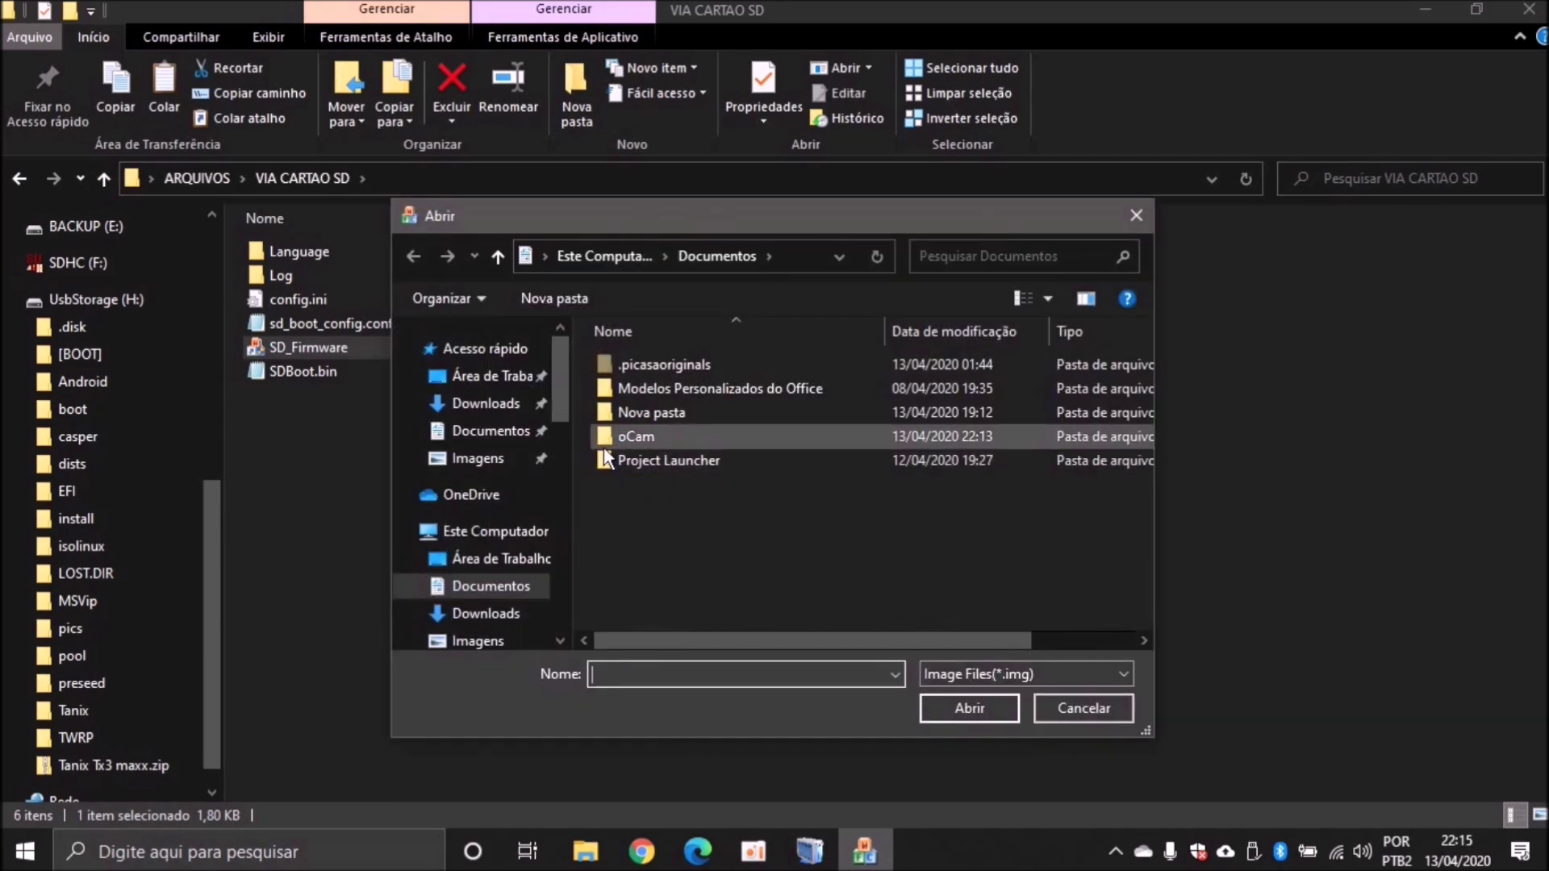
click(488, 376)
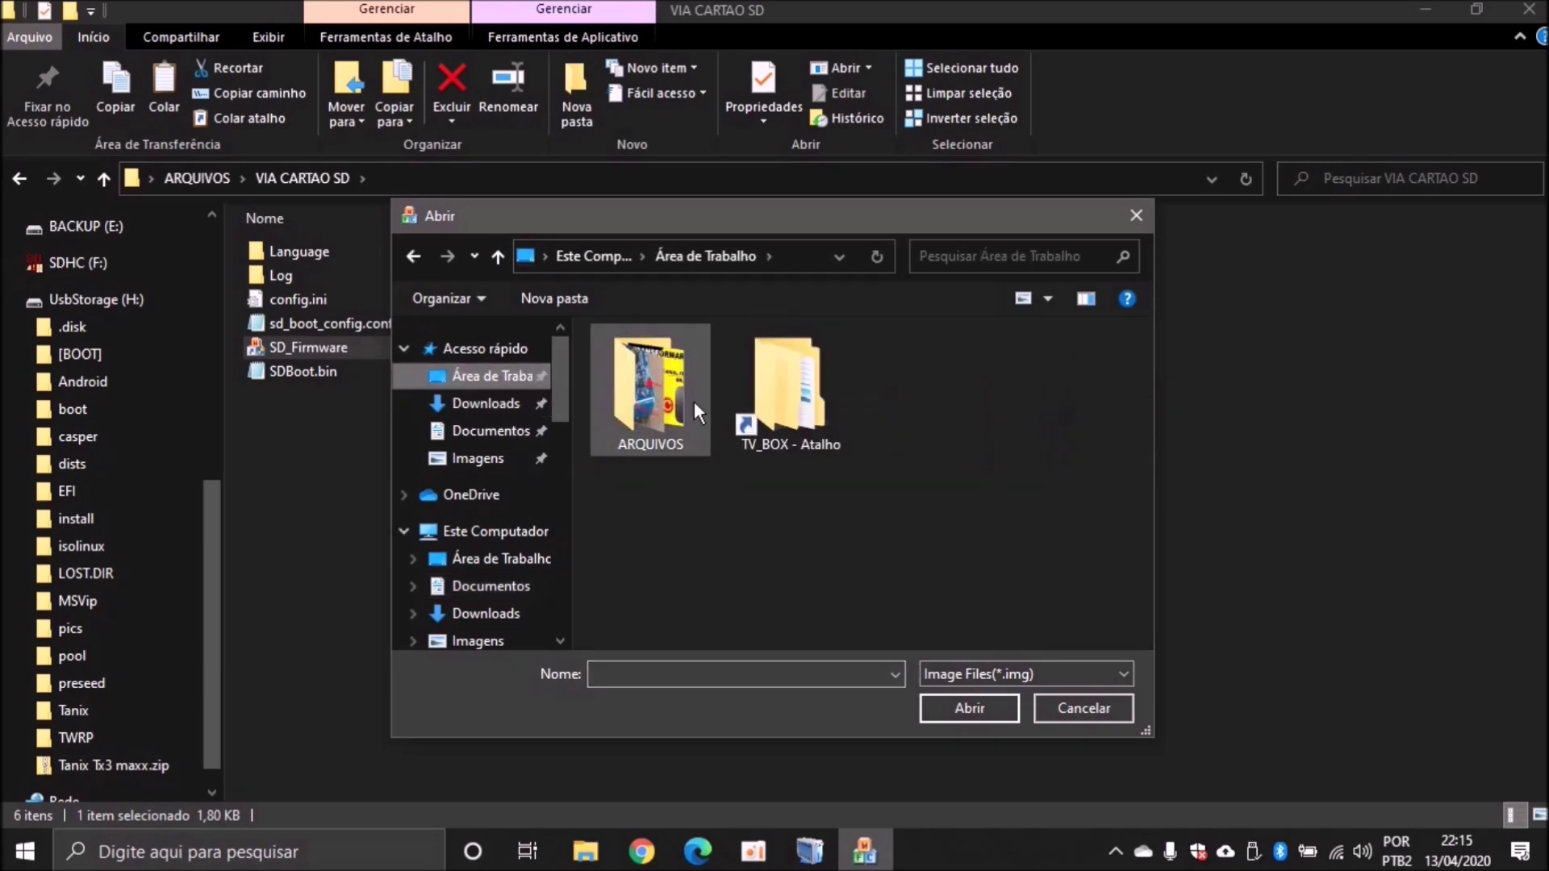
double_click(669, 403)
double_click(666, 362)
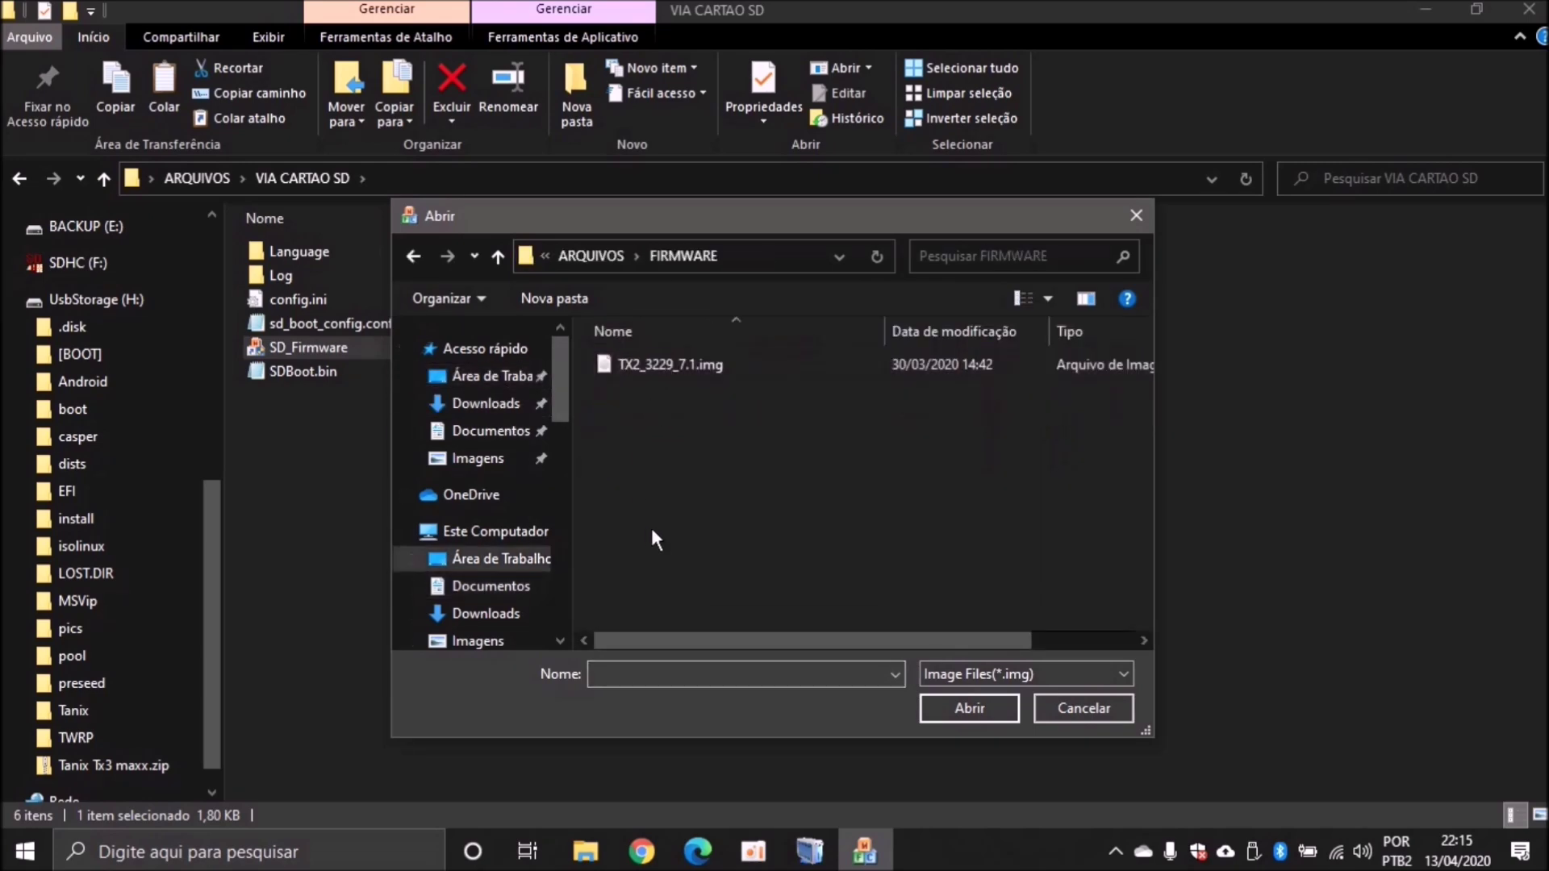
double_click(683, 364)
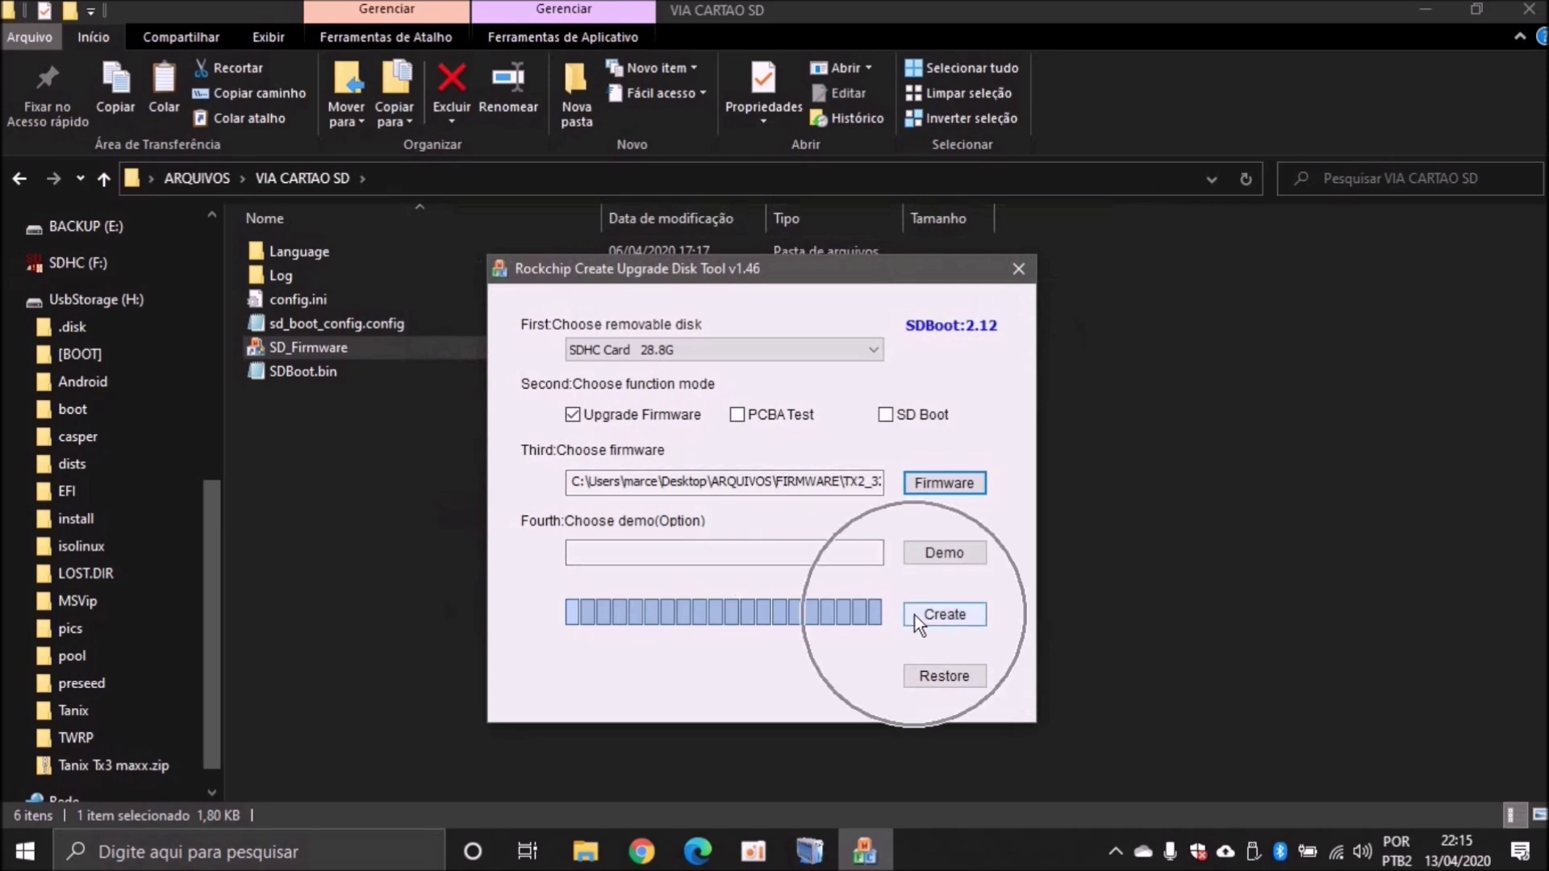
click(946, 615)
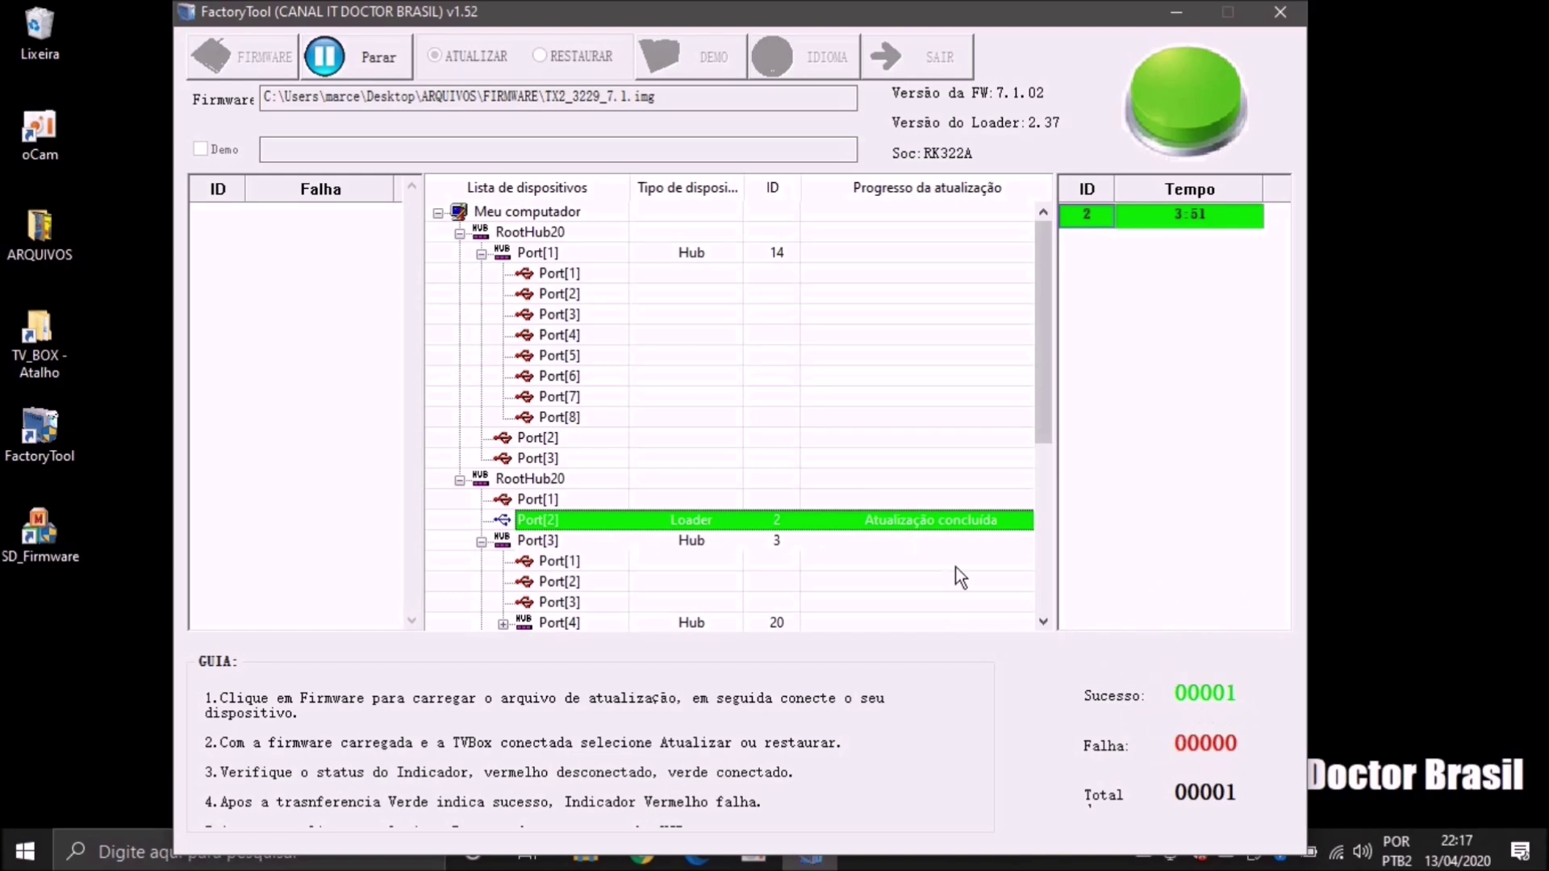
Stop the update run in FactoryTool after the transfer to Port[2].
click(379, 56)
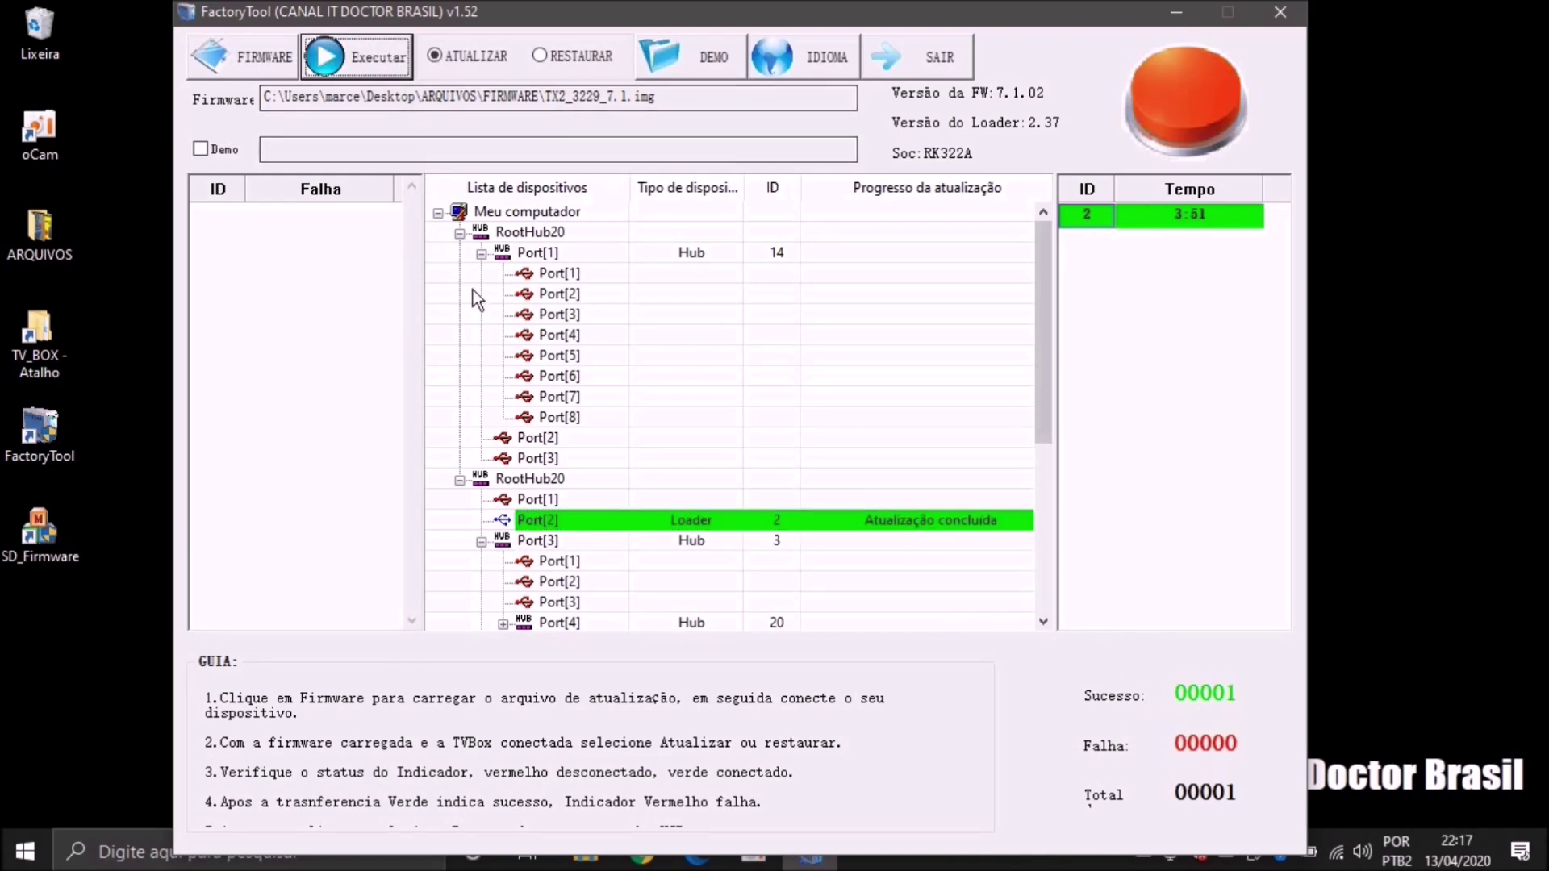